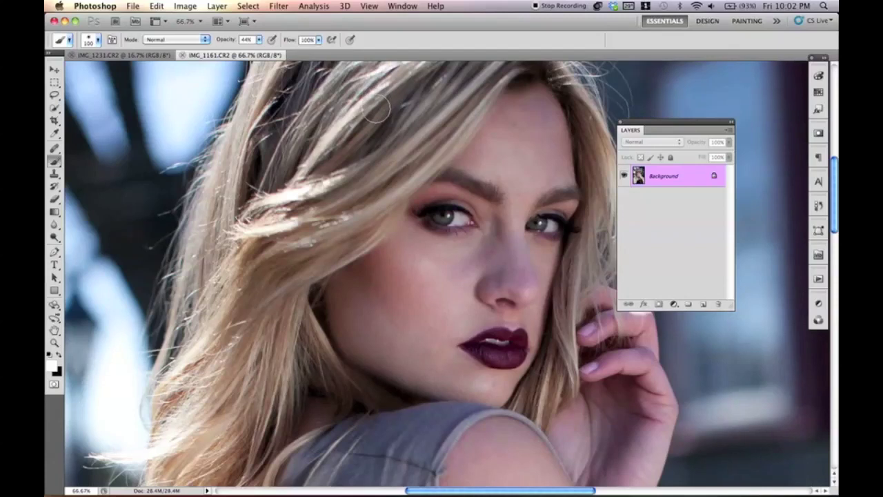
Create a new default layer above the Background.
click(54, 70)
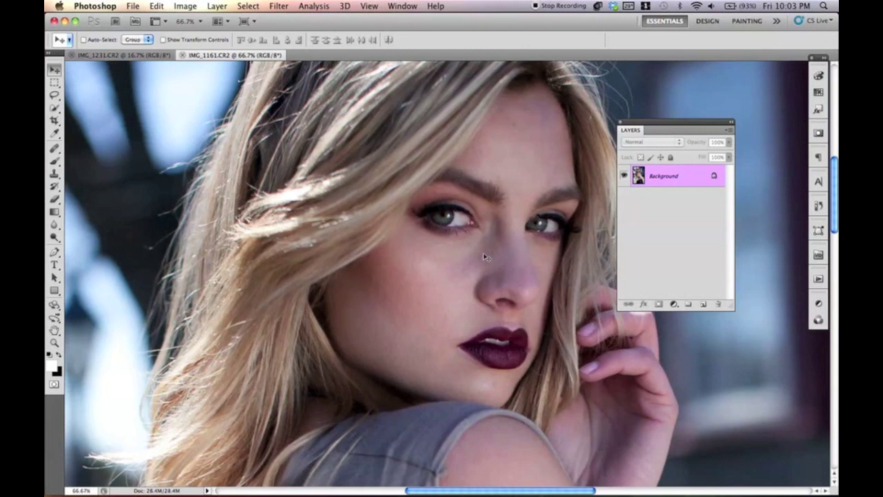
drag(459, 171, 410, 142)
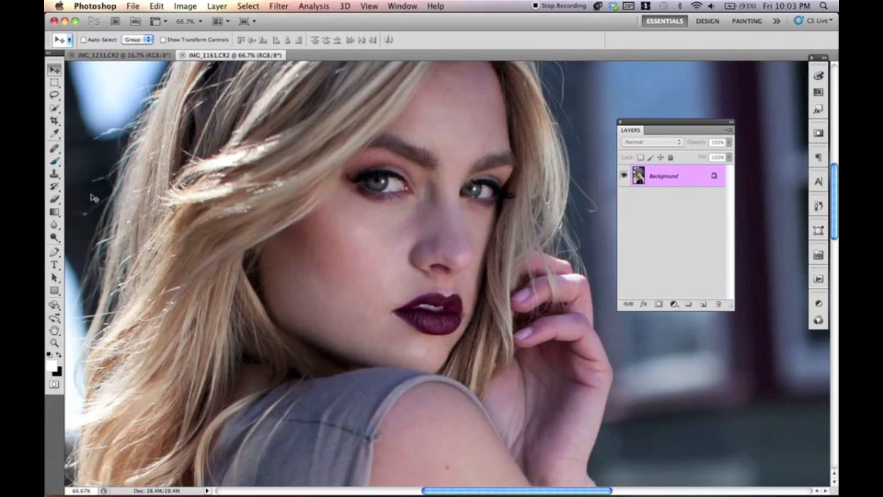
key(super+shift+n)
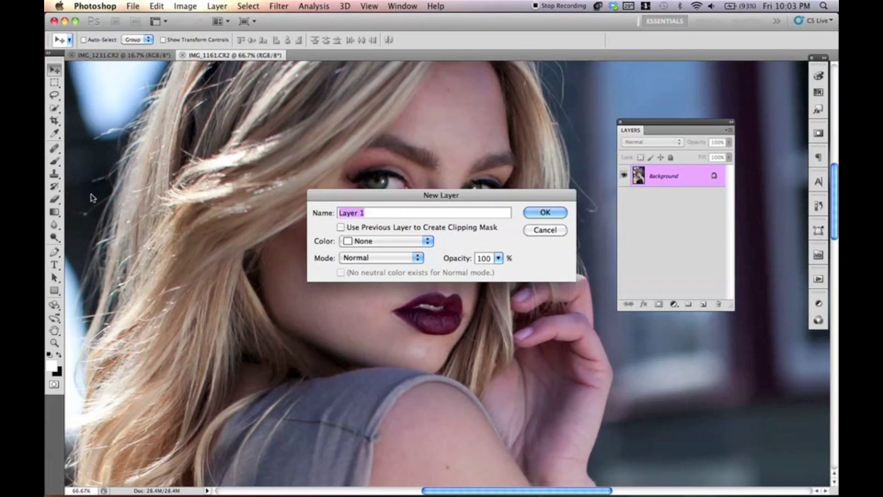
key(Return)
Set up a 40 px brush and switch the new layer's blend mode to Overlay.
drag(404, 150, 437, 181)
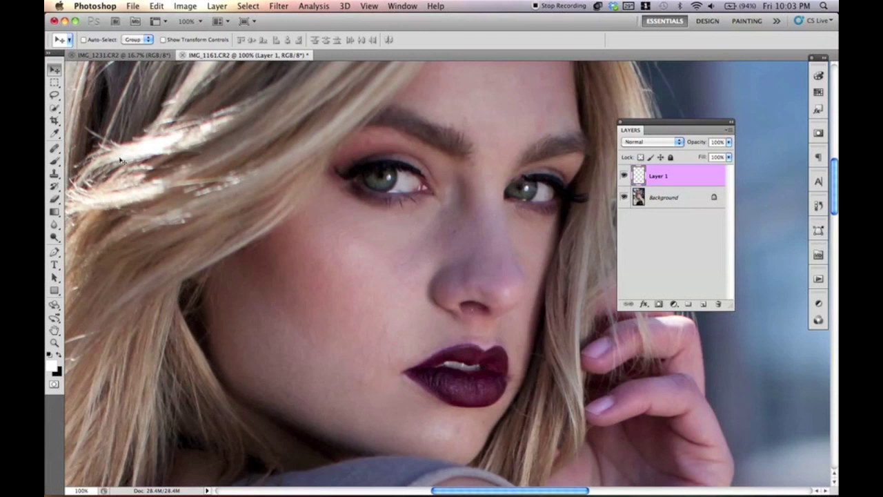
click(54, 160)
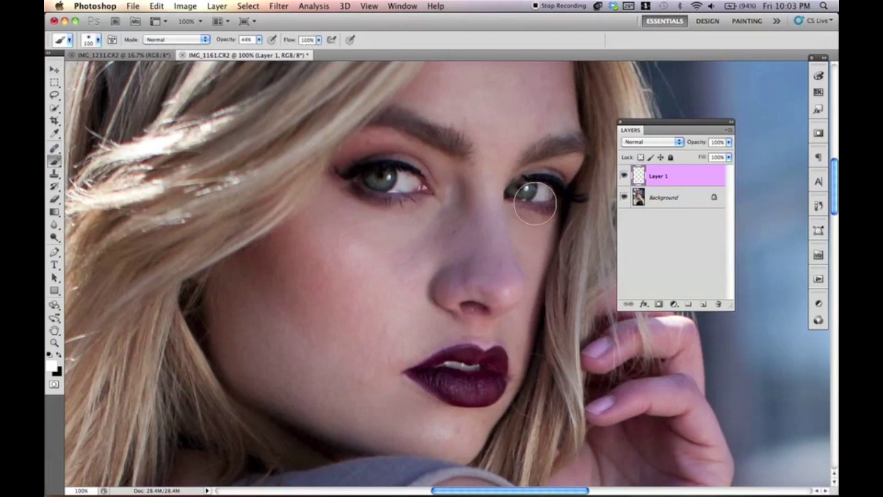
key(bracketleft)
key(bracketleft)
key(bracketleft)
key(bracketleft)
key(bracketleft)
click(649, 143)
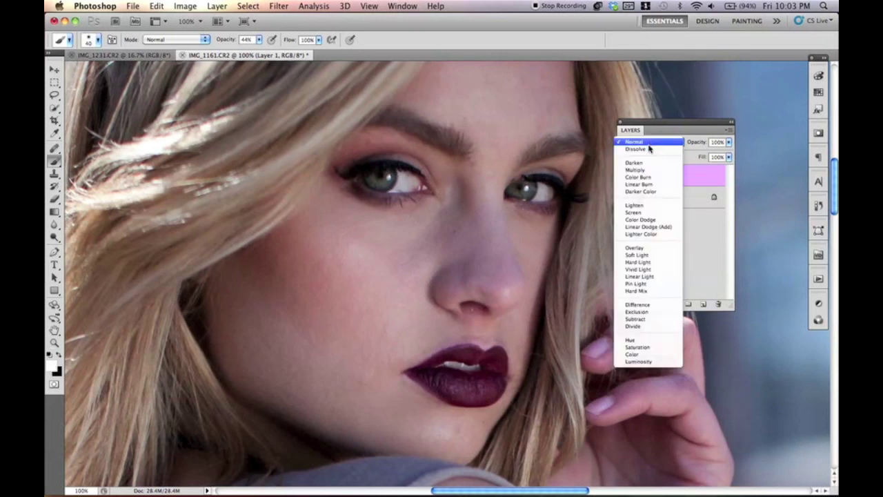
click(634, 248)
Brighten the iris of the left-hand eye with white using a 25 px brush at 44% opacity.
key(super+plus)
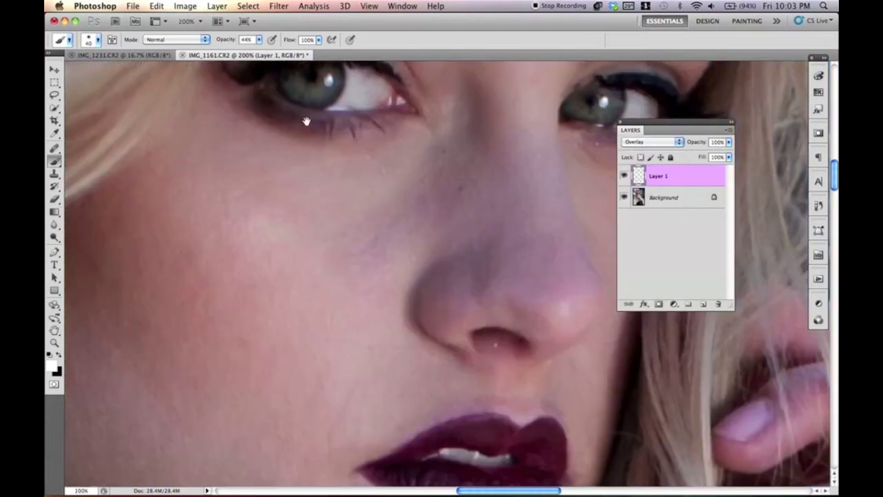
drag(306, 121, 310, 245)
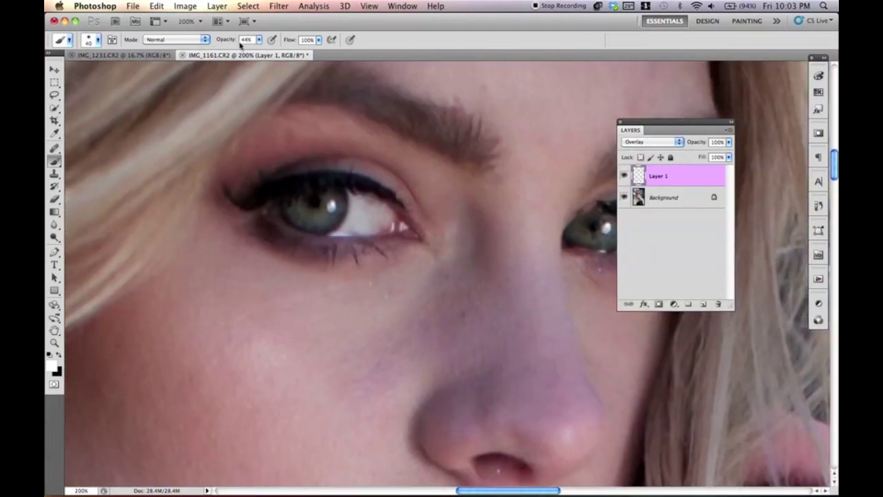
key(bracketleft)
key(bracketleft)
mouse_move(298, 204)
mouse_down()
mouse_move(327, 199)
mouse_move(338, 213)
mouse_move(338, 199)
mouse_move(329, 218)
mouse_move(312, 221)
mouse_move(332, 215)
mouse_up()
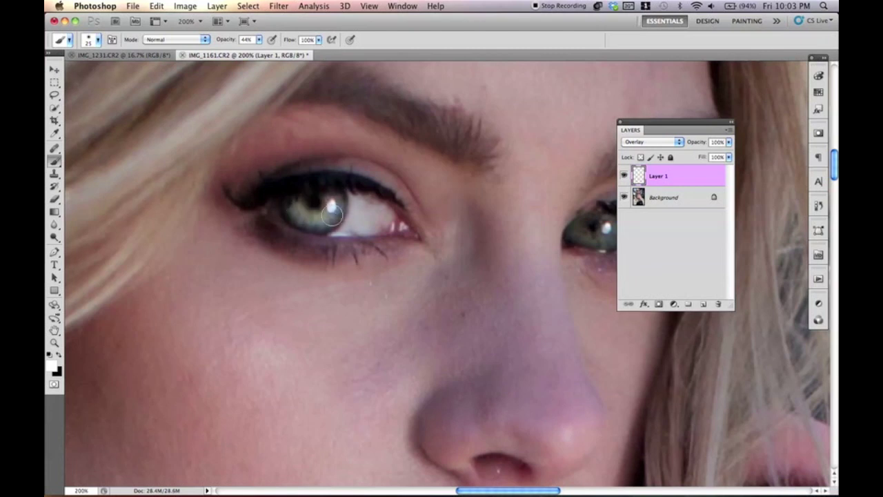
key(super+minus)
key(super+minus)
key(super+minus)
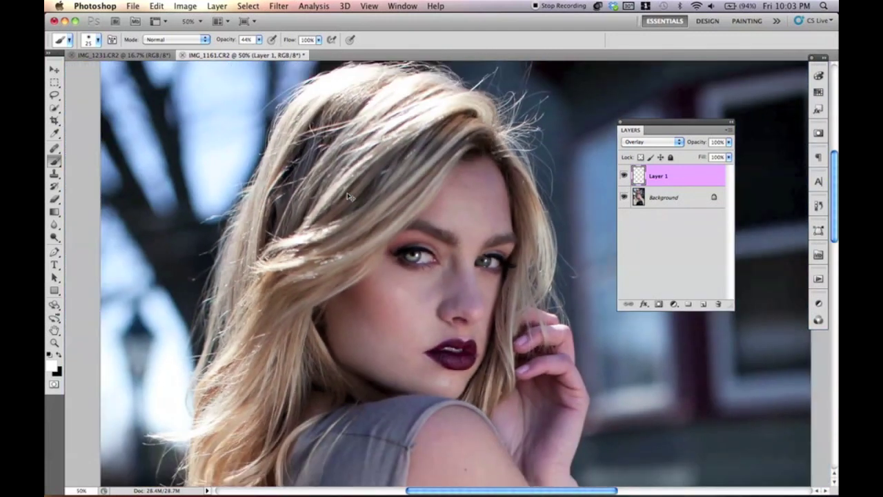
Touch up the left-hand iris in white and brighten the right-hand iris the same way.
key(super+plus)
key(super+plus)
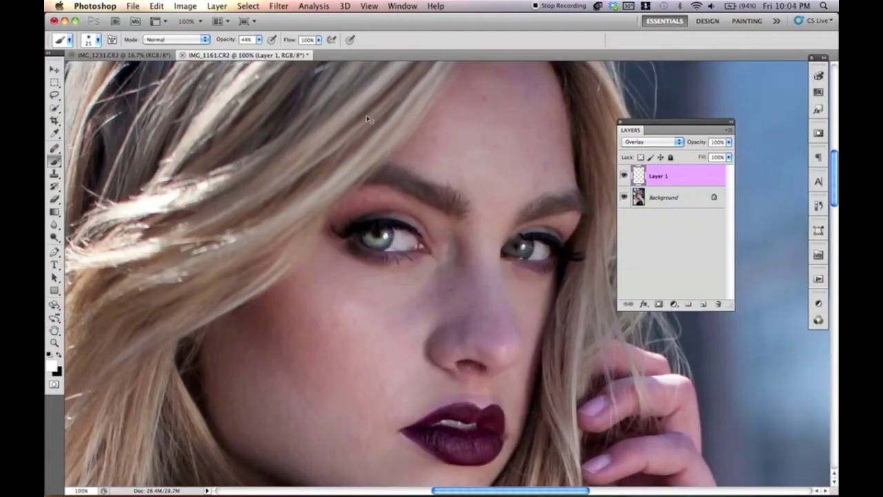
key(super+plus)
drag(472, 111, 383, 81)
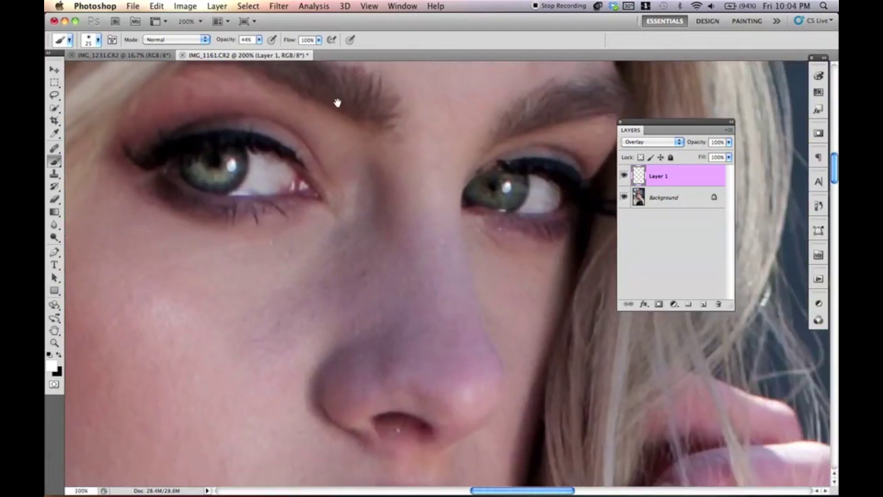
mouse_move(207, 178)
mouse_down()
mouse_move(229, 165)
mouse_move(221, 177)
mouse_move(198, 173)
mouse_up()
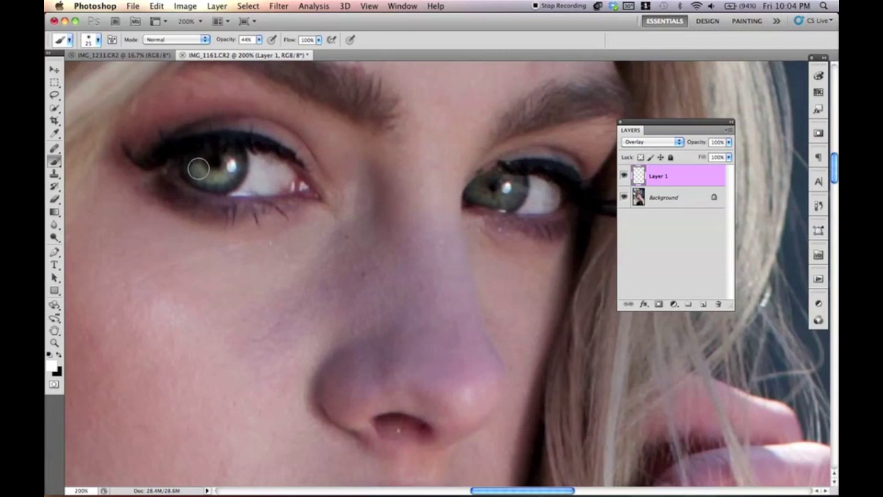
mouse_move(517, 167)
mouse_down()
mouse_move(459, 184)
mouse_move(468, 191)
mouse_move(490, 178)
mouse_up()
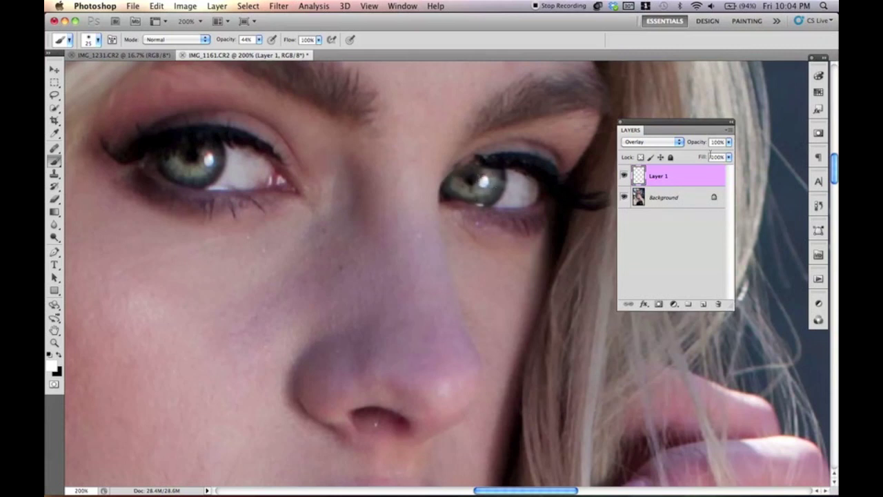
Lower the opacity of the Overlay layer to 22% to soften the brightened irises.
drag(686, 144, 685, 145)
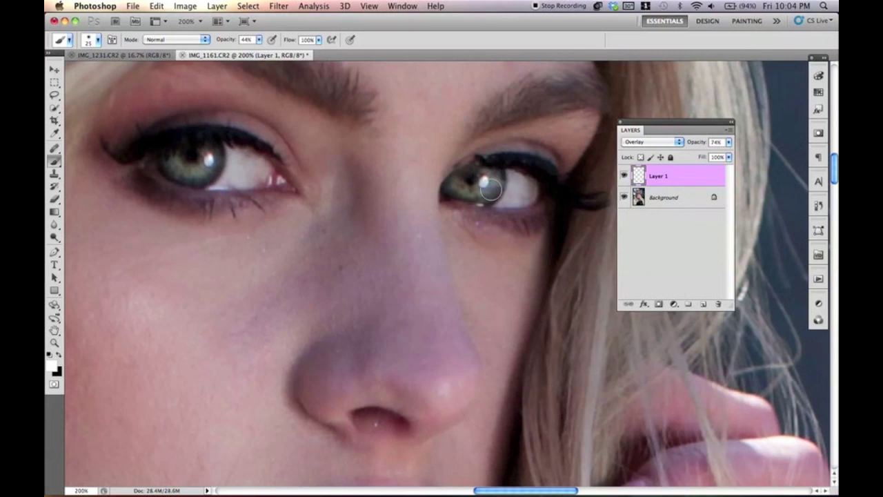
mouse_move(203, 165)
mouse_down()
mouse_move(183, 174)
mouse_move(172, 164)
mouse_up()
key(super+minus)
key(super+minus)
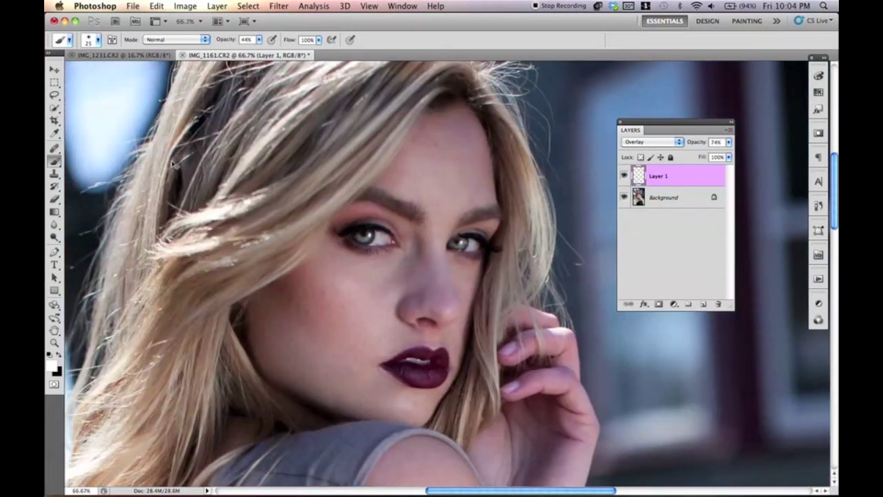
drag(701, 144, 678, 146)
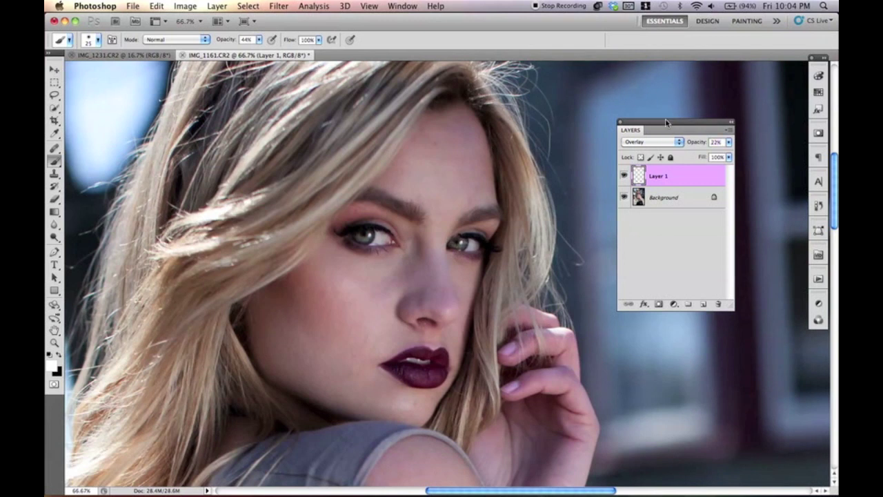
key(super+minus)
key(super+minus)
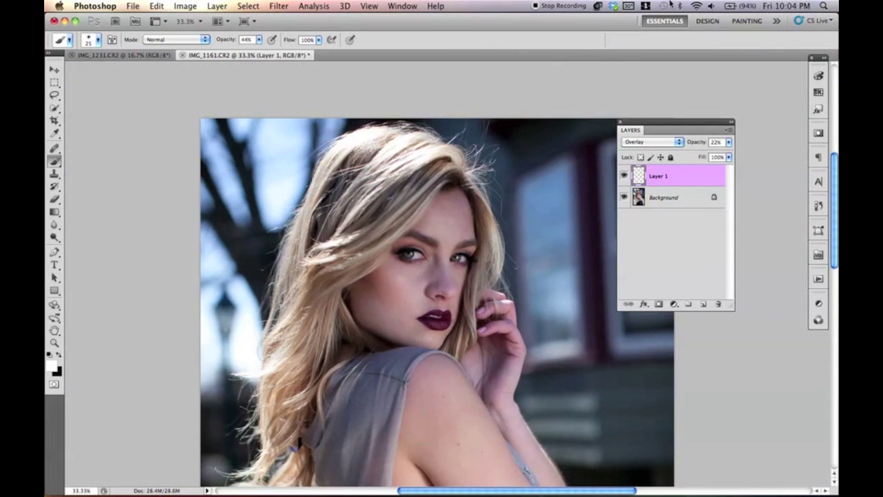
Try the Overlay layer at 98% opacity and undo the change.
key(super+plus)
key(super+plus)
key(super+plus)
key(super+plus)
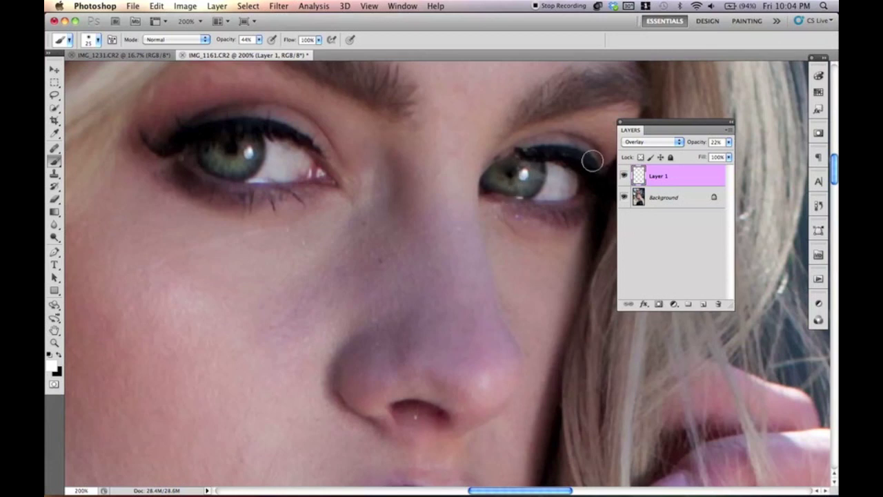
drag(762, 151, 761, 154)
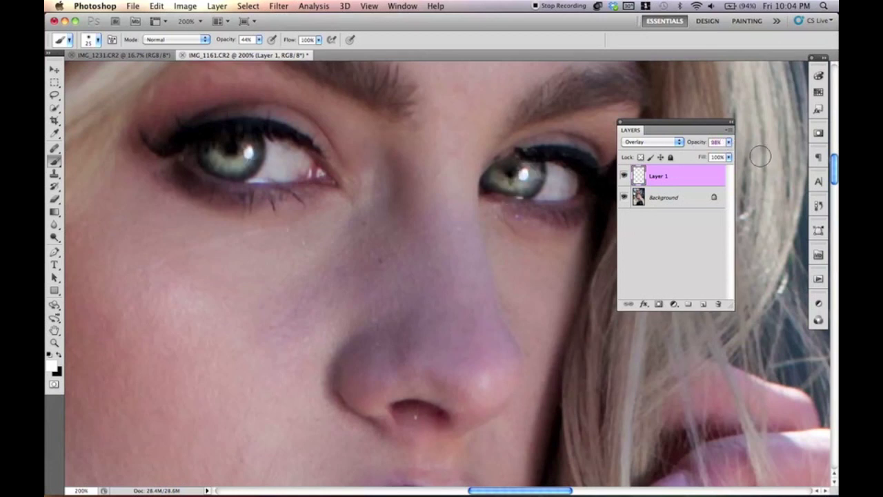
key(super+z)
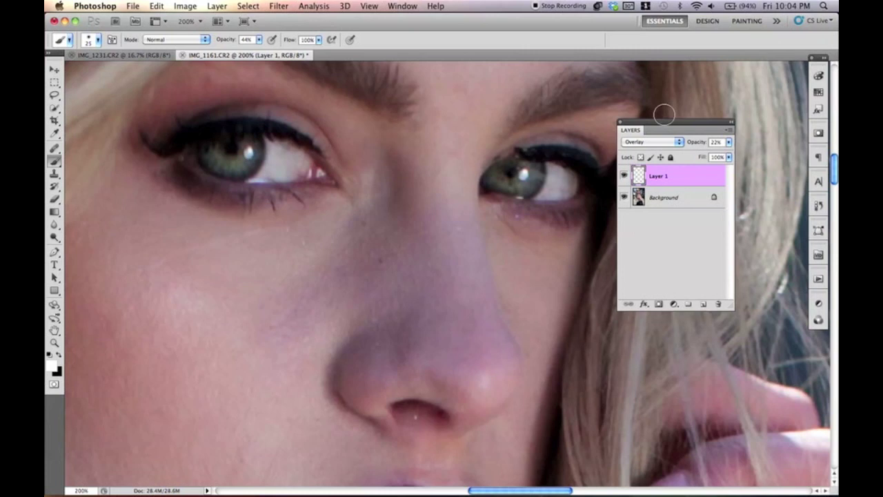
Add a new layer and paint black eyeliner along the upper lash lines of both eyes with a 20 px brush.
key(super+shift+n)
key(Return)
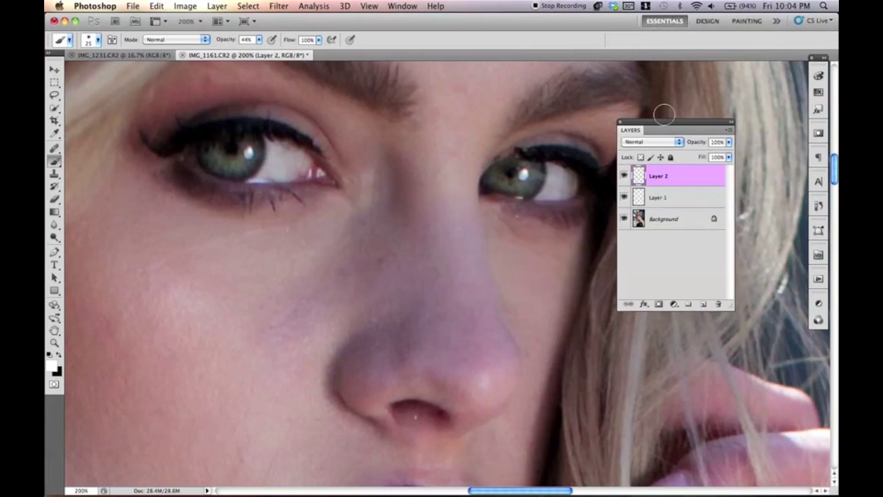
key(bracketleft)
key(bracketleft)
key(x)
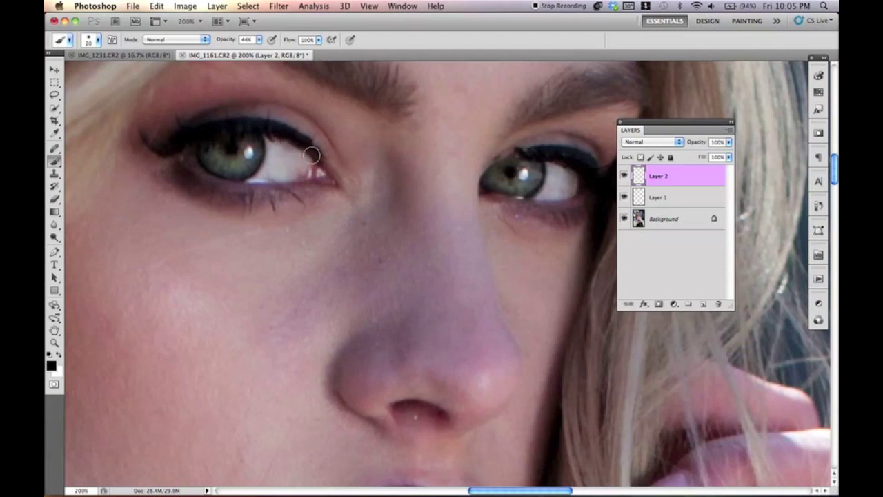
mouse_move(310, 148)
mouse_down()
mouse_move(283, 130)
mouse_move(239, 122)
mouse_move(158, 147)
mouse_up()
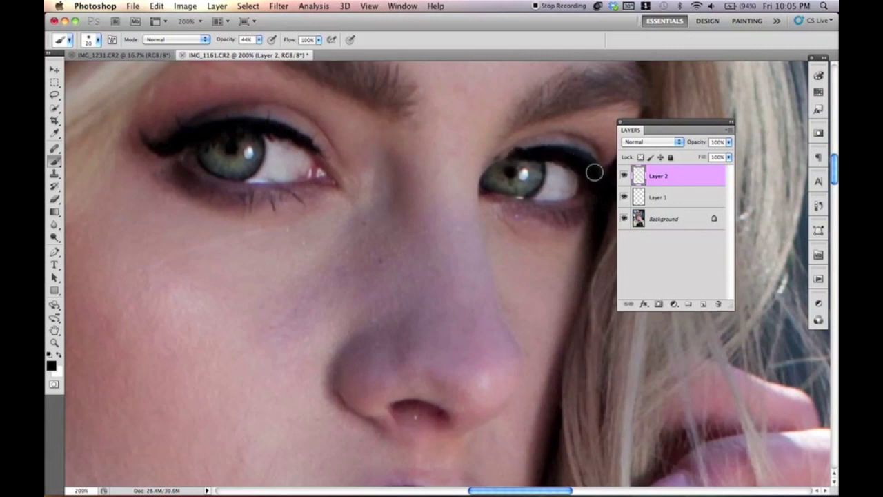
Lower the eyeliner layer's opacity to 17%.
key(super+minus)
key(super+minus)
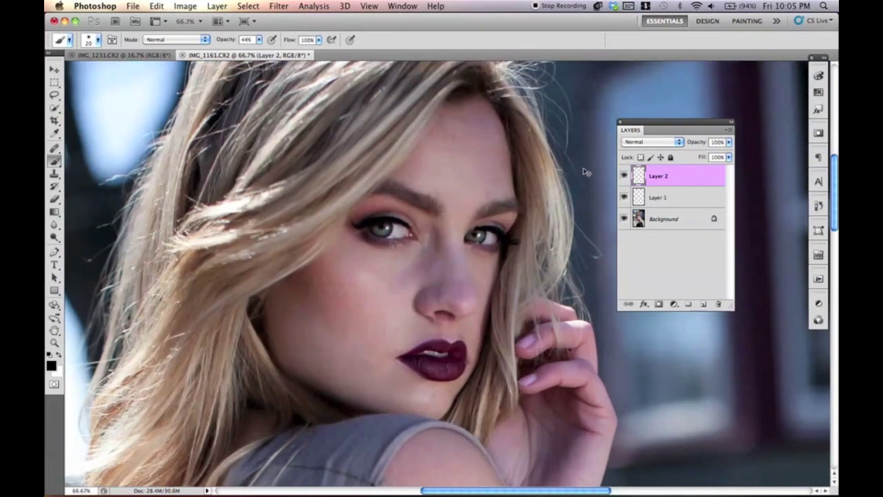
drag(698, 147, 640, 160)
Create a new layer named eyeshadow above the eyeliner layer.
key(super+equal)
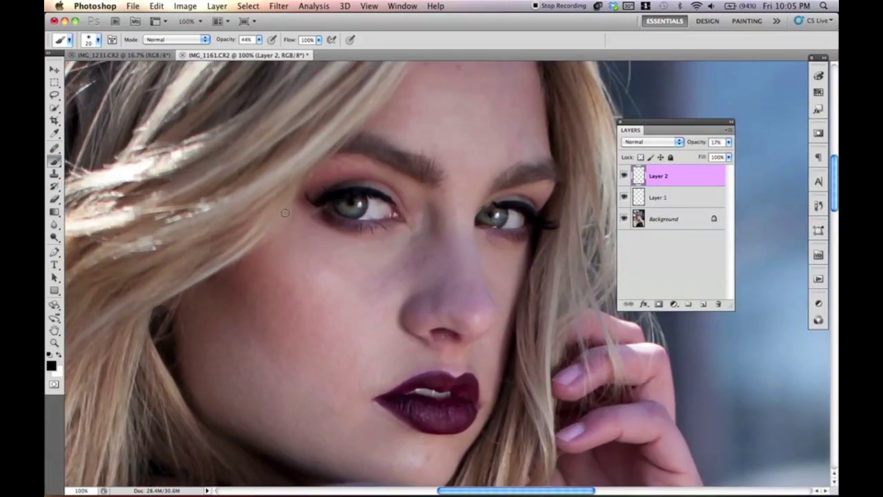
key(super+shift+n)
text(eyeshadow)
key(Return)
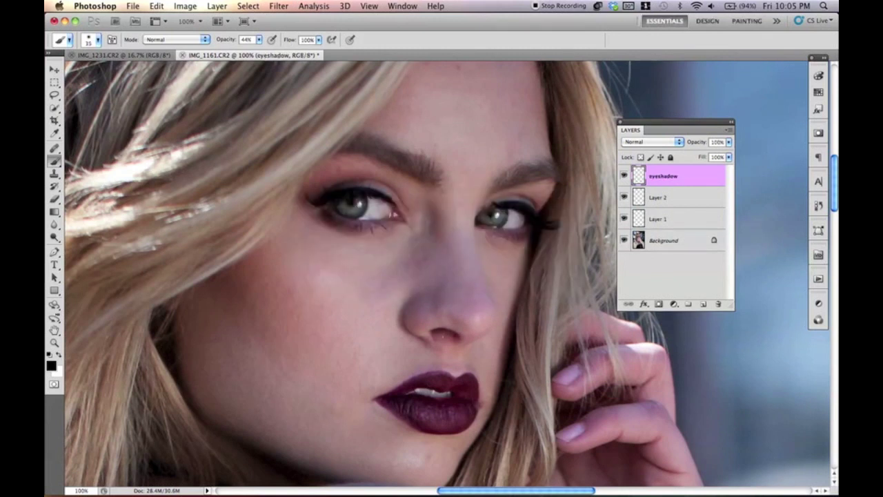
Enlarge the brush to 80 px and set the eyeshadow layer's blend mode to Soft Light.
key(bracketright)
key(bracketright)
key(bracketright)
click(650, 141)
click(636, 256)
Darken the outer corners and lids of both eyes with black at 22% brush opacity.
key(ctrl+plus)
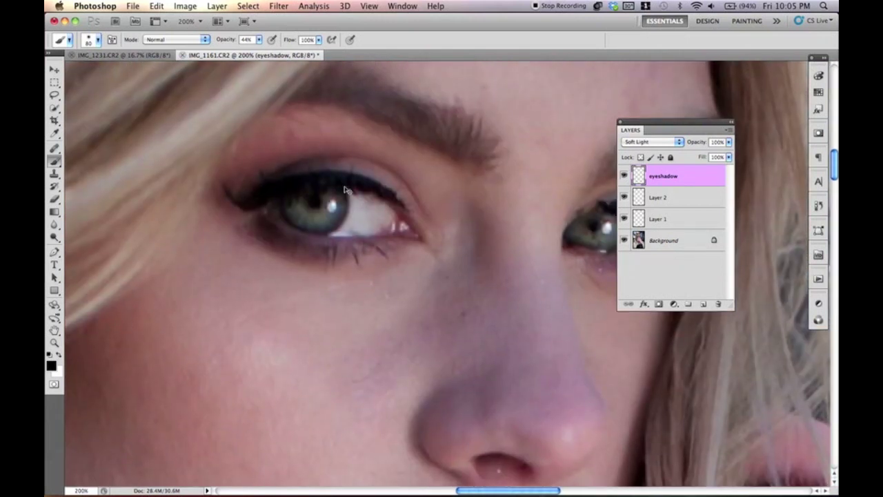
key(ctrl+minus)
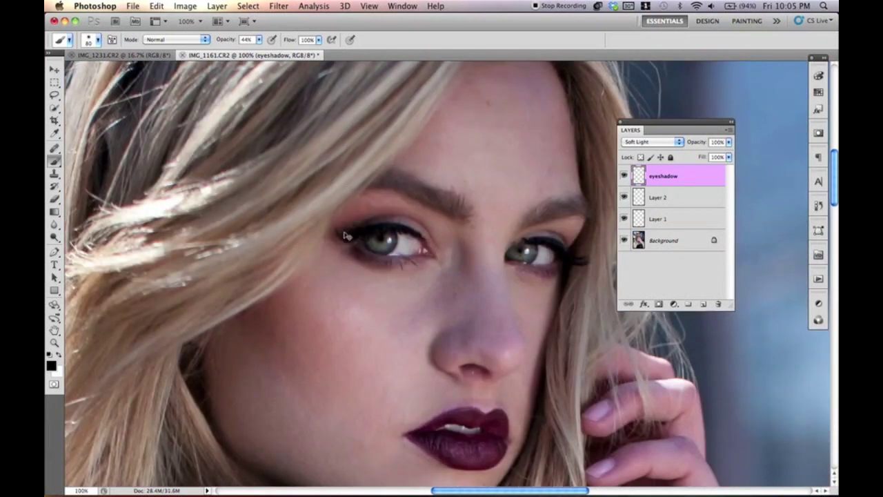
key(2)
key(2)
mouse_move(355, 221)
mouse_down()
mouse_move(343, 225)
mouse_move(373, 217)
mouse_move(348, 225)
mouse_move(343, 271)
mouse_move(343, 248)
mouse_move(356, 253)
mouse_move(351, 242)
mouse_move(380, 265)
mouse_move(421, 262)
mouse_move(347, 246)
mouse_up()
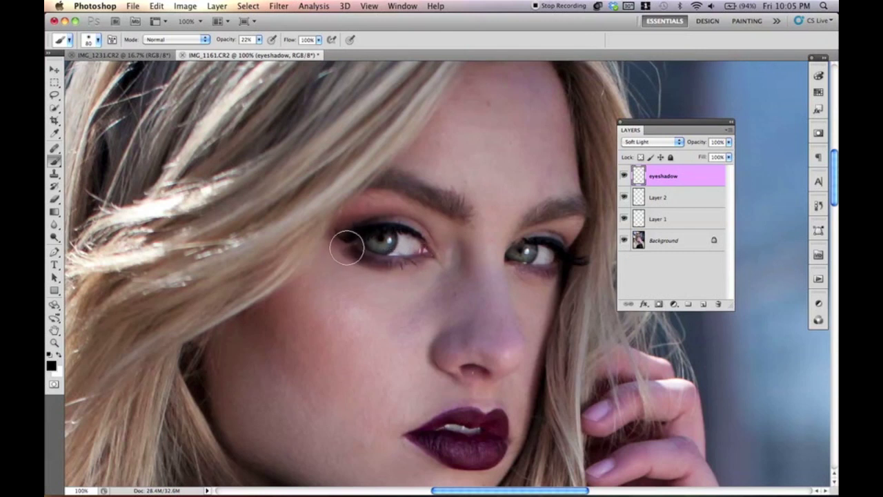
mouse_move(536, 300)
mouse_down()
mouse_move(521, 264)
mouse_move(556, 271)
mouse_move(532, 274)
mouse_up()
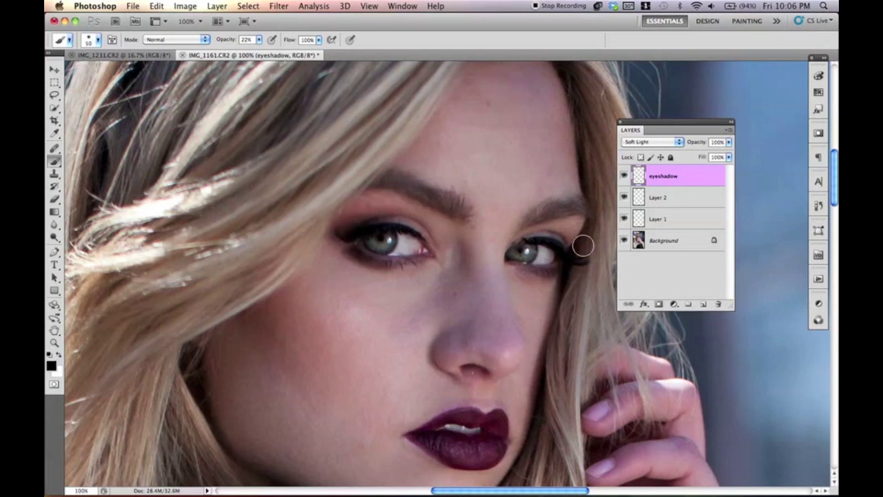
drag(568, 249, 550, 233)
Highlight the inner eye corners on the eyeshadow layer with a white 70 px brush at 11% opacity.
key(bracketright)
key(bracketright)
key(x)
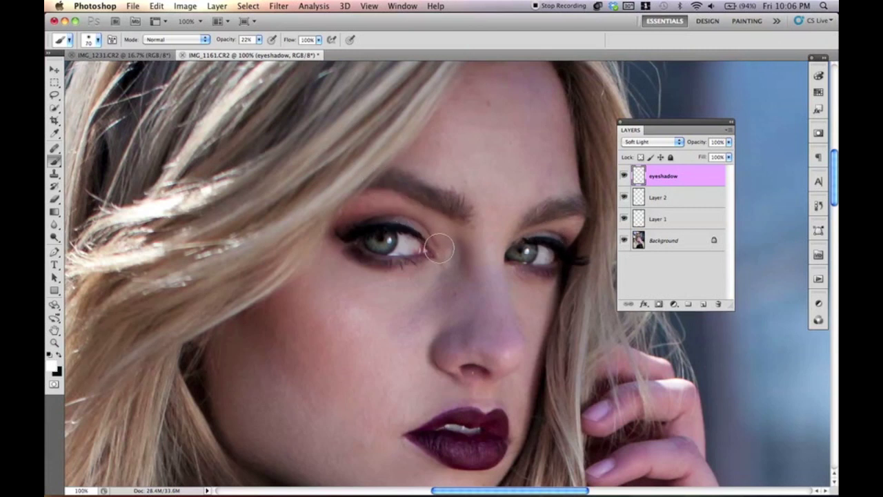
key(1)
key(1)
mouse_move(426, 257)
mouse_down()
mouse_move(443, 248)
mouse_move(435, 242)
mouse_move(429, 264)
mouse_move(418, 266)
mouse_up()
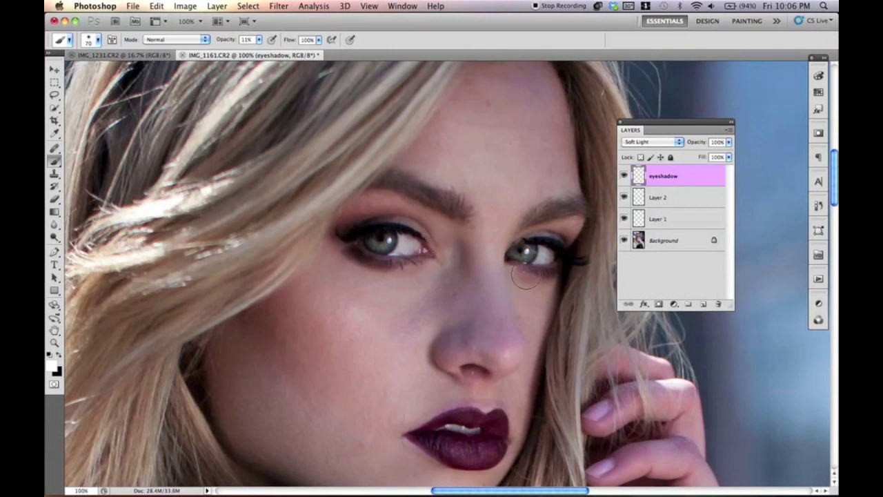
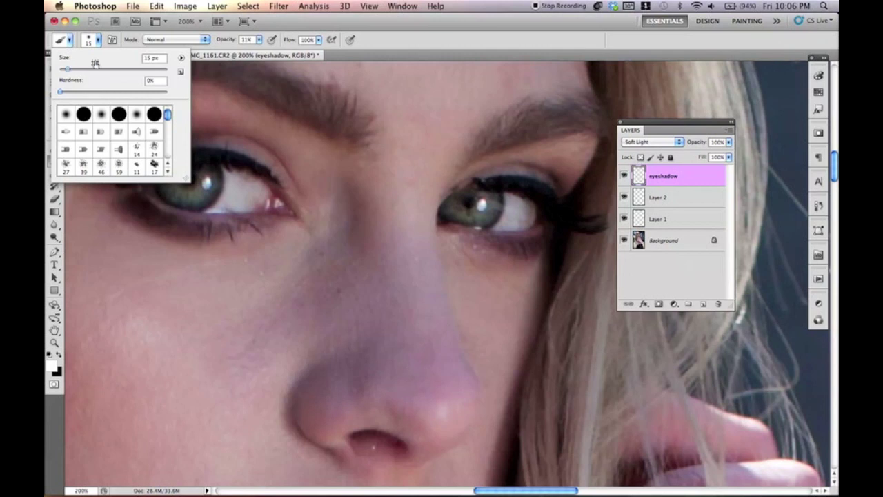
click(412, 45)
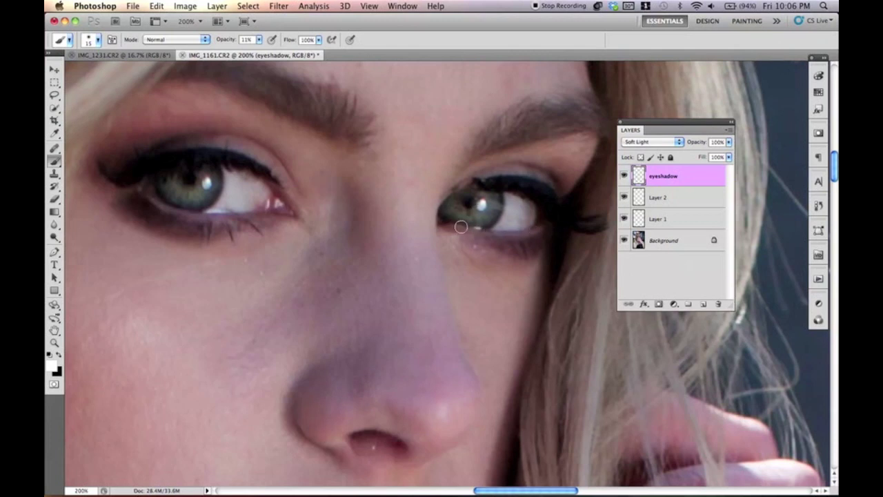
Refine the eyeshadow around both eyes with black and white strokes using a 30 px brush at 11% opacity.
key(x)
key(bracketright)
key(bracketright)
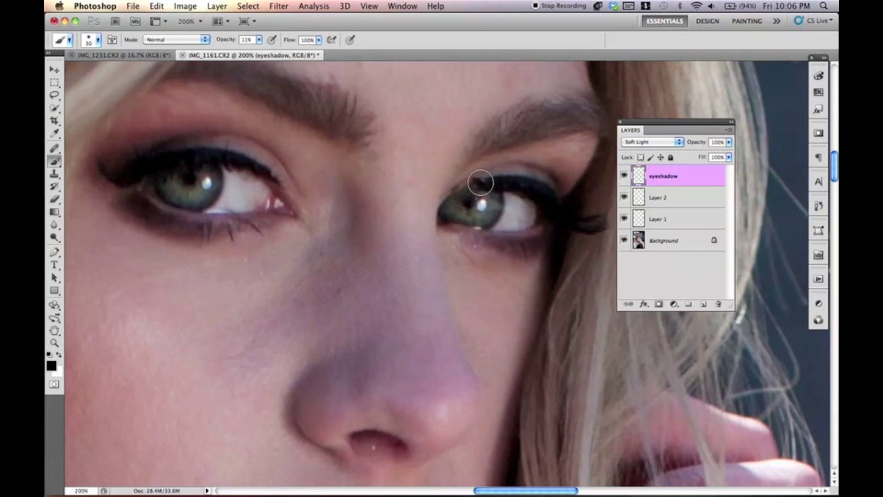
mouse_move(221, 160)
mouse_down()
mouse_move(261, 169)
mouse_move(250, 165)
mouse_move(294, 210)
mouse_up()
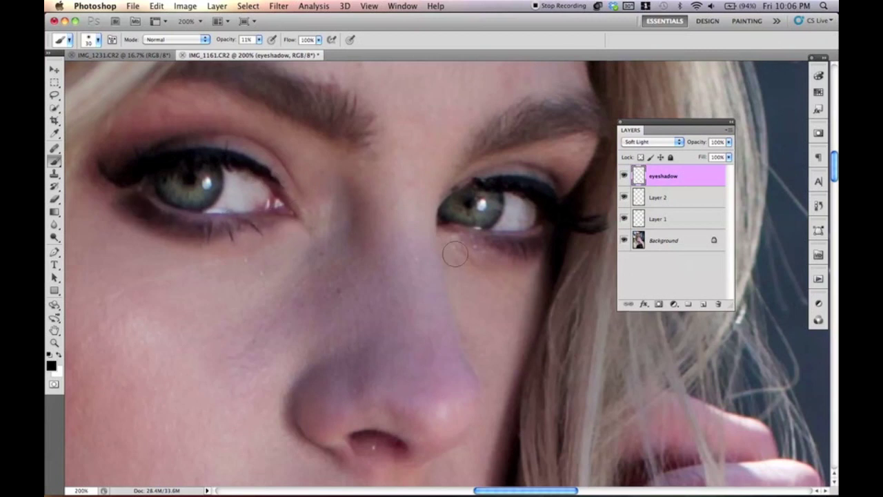
key(x)
mouse_move(476, 257)
mouse_down()
mouse_move(454, 241)
mouse_move(461, 240)
mouse_up()
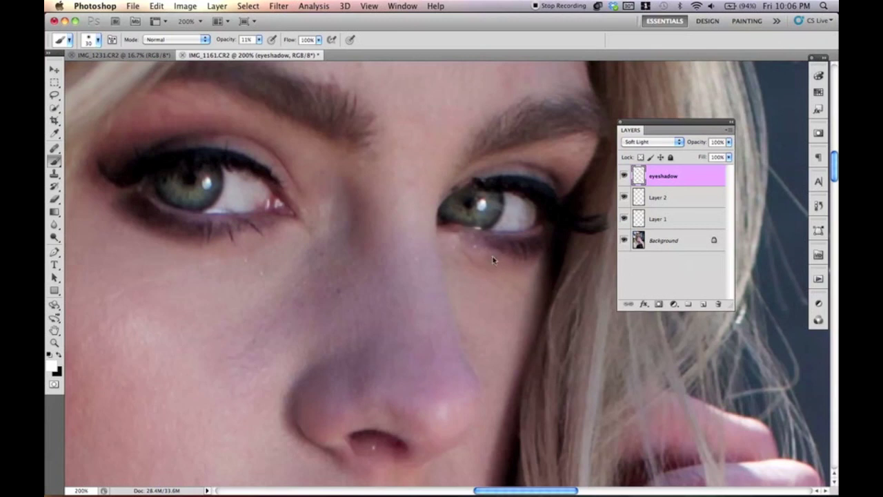
Create a new layer named white above the eyeshadow layer, with white as the foreground colour.
key(x)
key(x)
key(super+shift+n)
text(wite)
key(BackSpace)
key(BackSpace)
key(BackSpace)
text(hite)
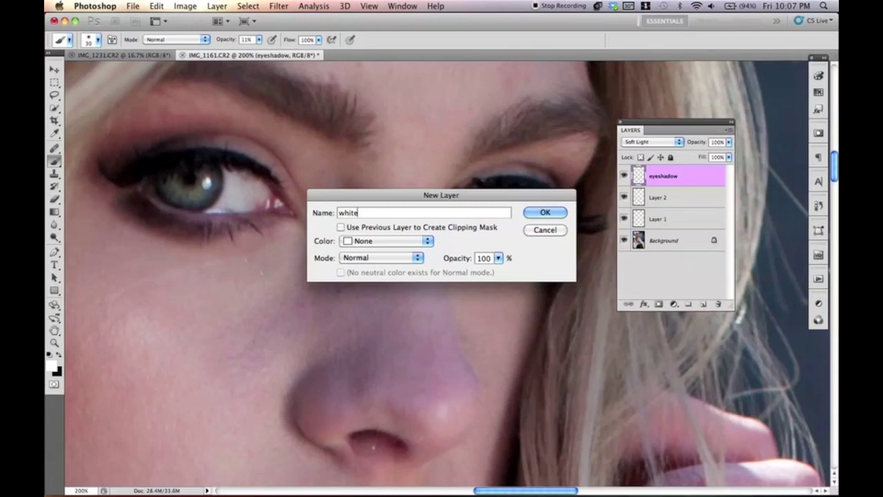
key(Return)
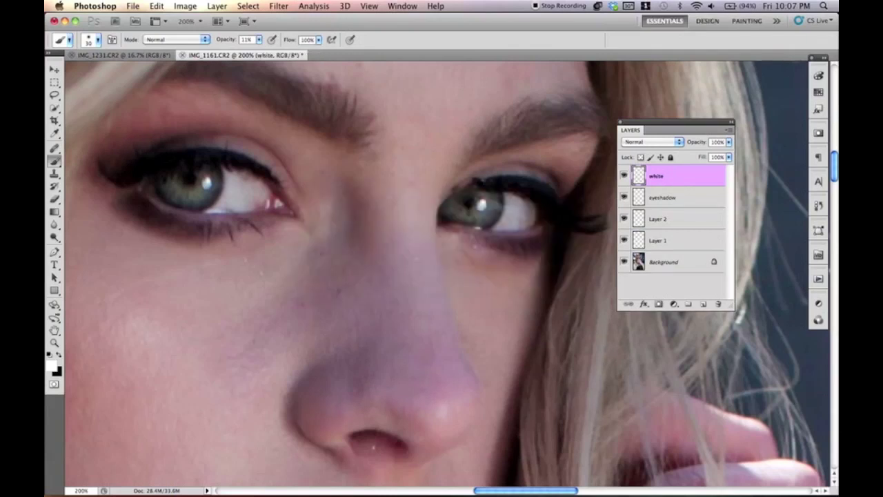
Brighten the whites of both eyes on the white layer with a white 30 px brush at 11% opacity.
key(bracketright)
key(bracketleft)
click(243, 182)
mouse_move(233, 185)
mouse_down()
mouse_move(255, 198)
mouse_move(222, 206)
mouse_move(255, 202)
mouse_move(265, 210)
mouse_move(242, 210)
mouse_move(234, 188)
mouse_move(226, 202)
mouse_move(238, 202)
mouse_move(222, 205)
mouse_move(248, 197)
mouse_up()
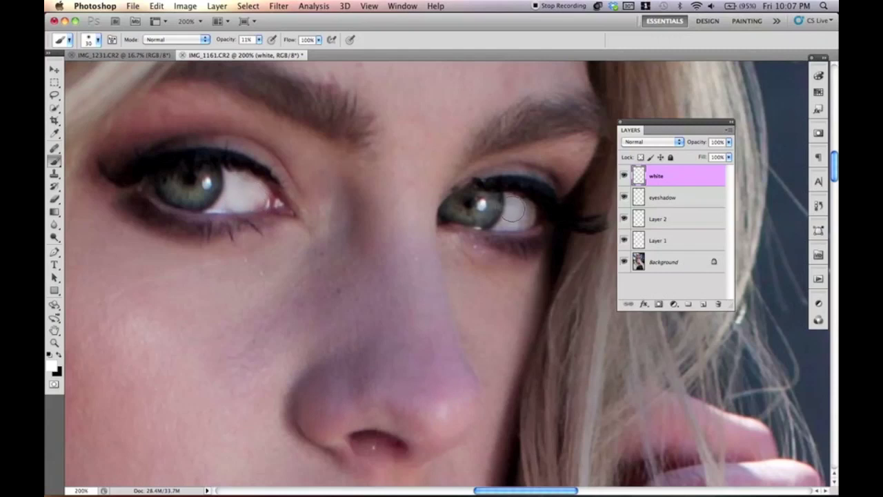
mouse_move(514, 216)
mouse_down()
mouse_move(516, 207)
mouse_move(519, 218)
mouse_up()
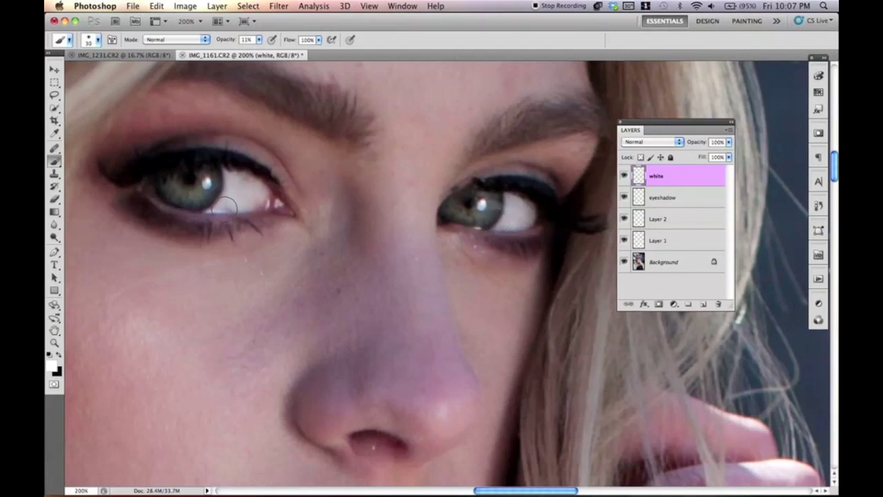
mouse_move(223, 207)
mouse_down()
mouse_move(223, 176)
mouse_move(231, 183)
mouse_move(219, 170)
mouse_up()
Brighten the catchlights in the irises with a white 20 px brush at 11% opacity.
key(bracketleft)
drag(207, 201, 240, 174)
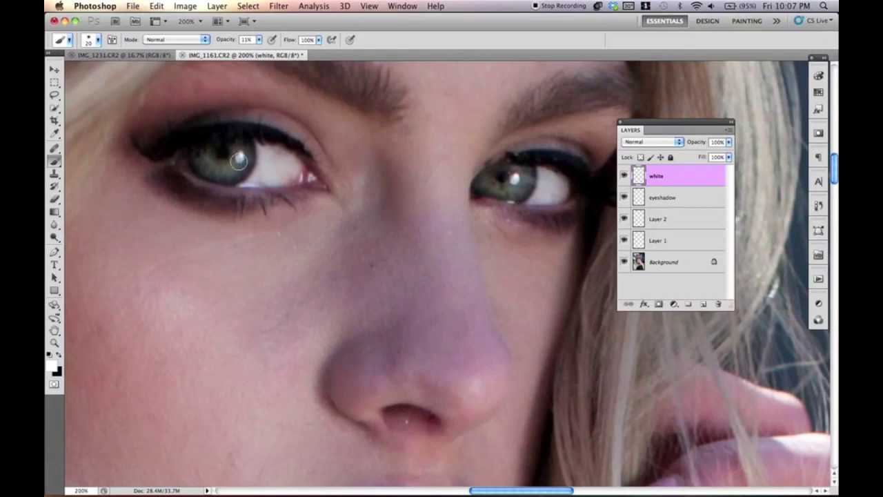
drag(452, 156, 436, 148)
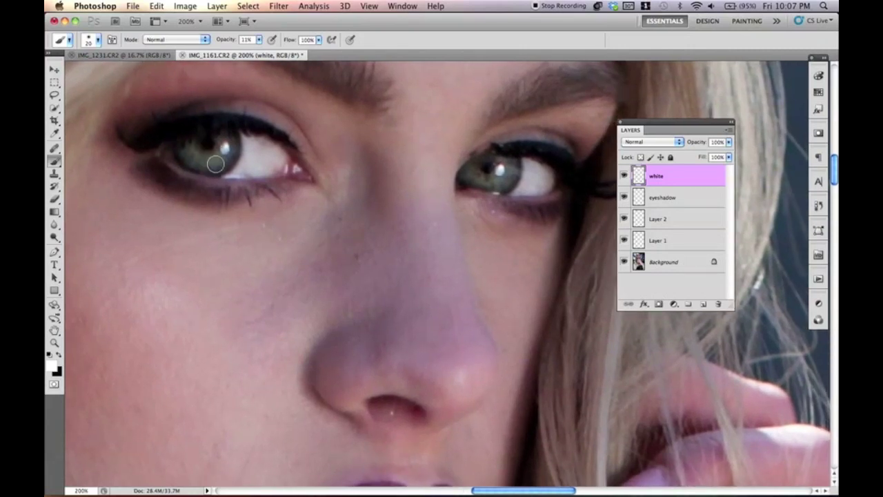
Group all the retouching layers from white down to Layer 1.
key(super+minus)
key(super+minus)
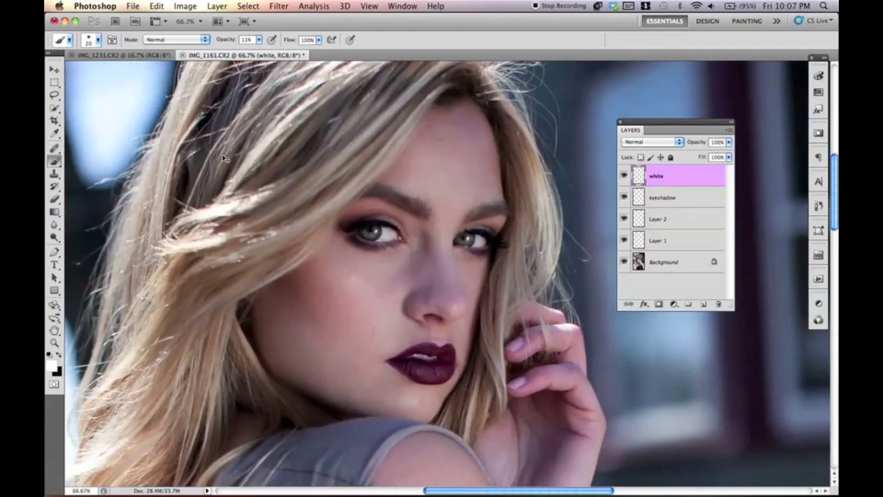
scroll(469, 140, down, 2)
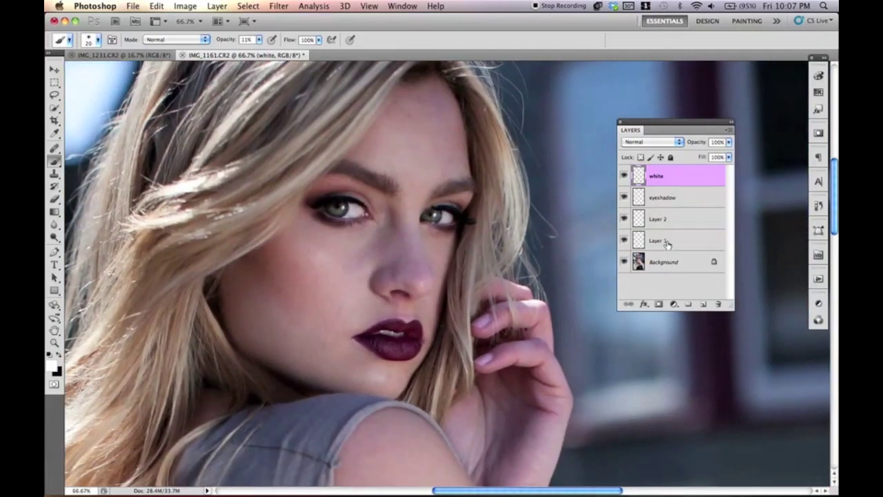
shift+click(663, 240)
key(super+g)
Compare the portrait before and after the eye retouch by toggling the visibility of Group 1.
click(624, 172)
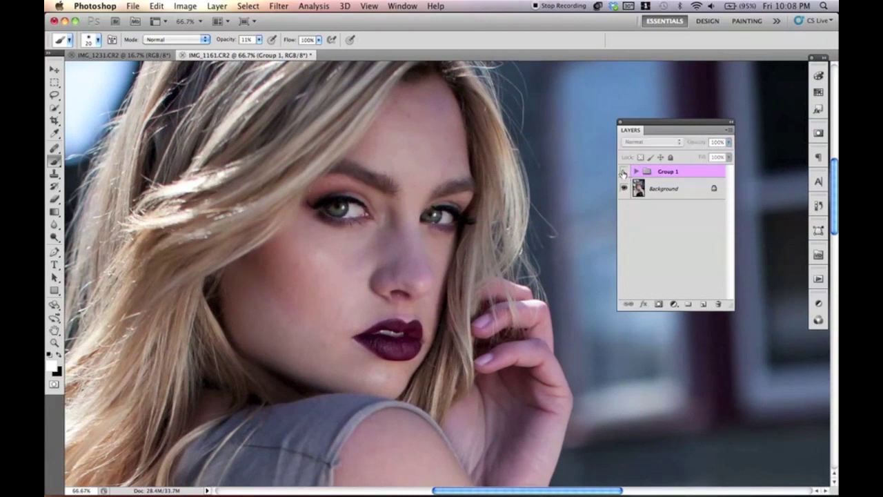
click(624, 171)
click(623, 172)
click(623, 173)
click(622, 174)
click(622, 176)
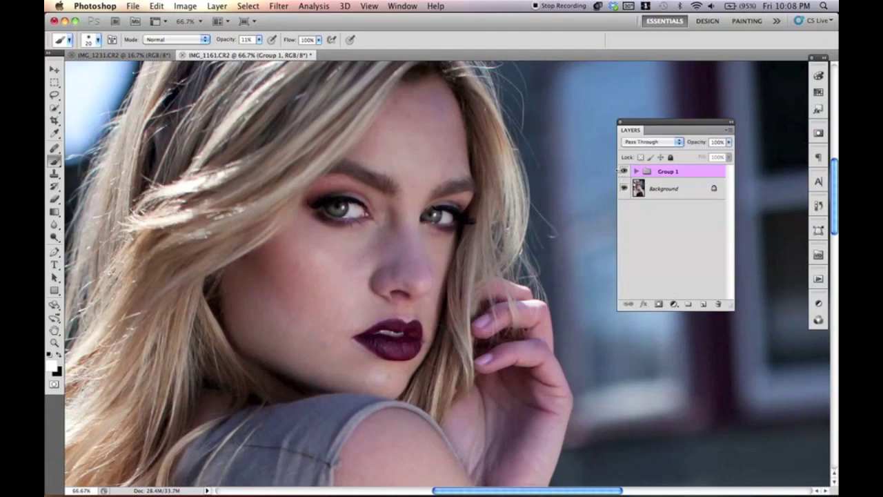
click(622, 174)
Expand Group 1 and create a new layer named eyebrows directly above Layer 1.
click(636, 172)
click(656, 255)
key(super+shift+n)
text(eyebrows)
key(Return)
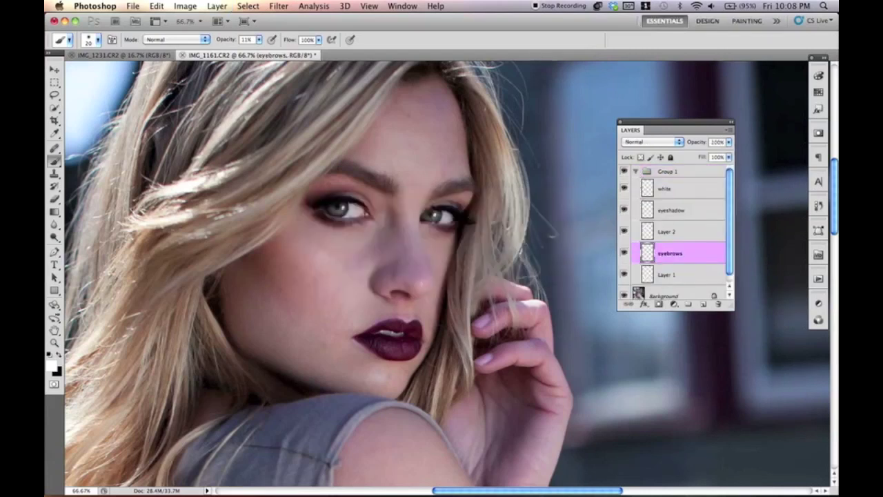
Darken both eyebrows with a sampled brow colour and a 60 px brush, with the eyebrows layer set to Multiply.
alt+click(369, 176)
alt+click(394, 174)
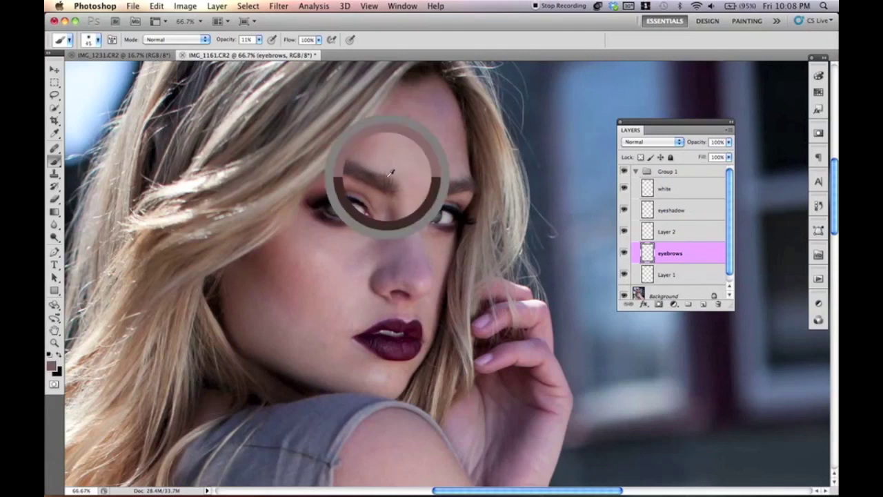
click(673, 142)
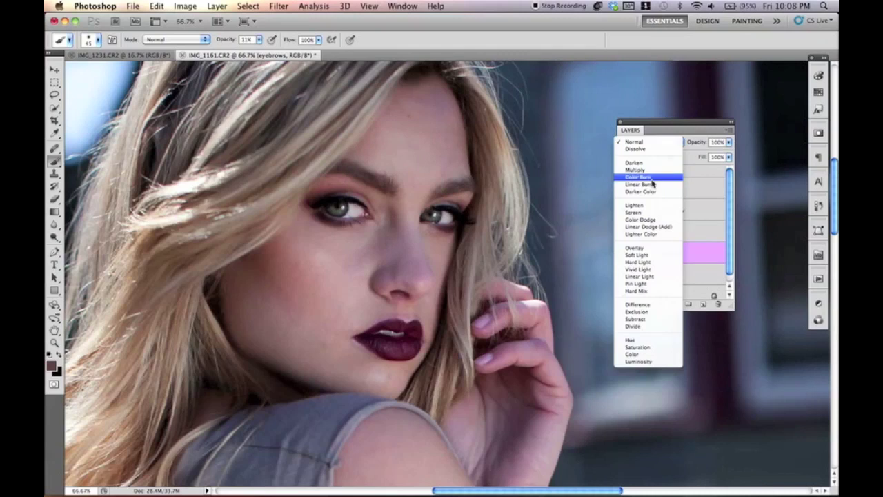
click(652, 173)
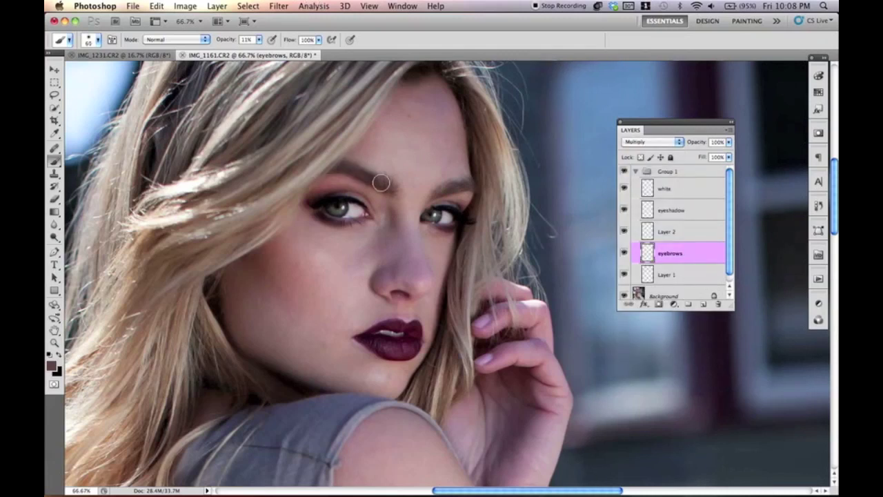
drag(387, 178, 392, 186)
mouse_move(447, 194)
mouse_down()
mouse_move(439, 193)
mouse_move(469, 186)
mouse_up()
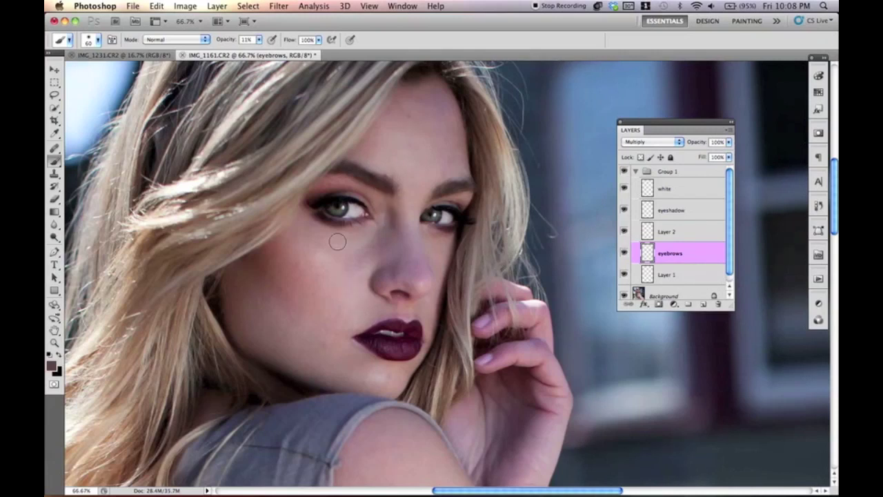
Create a new layer named orange above the white layer.
click(664, 189)
key(super+shift+n)
text(orange)
key(Return)
Set the foreground colour to a bright orange, ea9317.
key(super+plus)
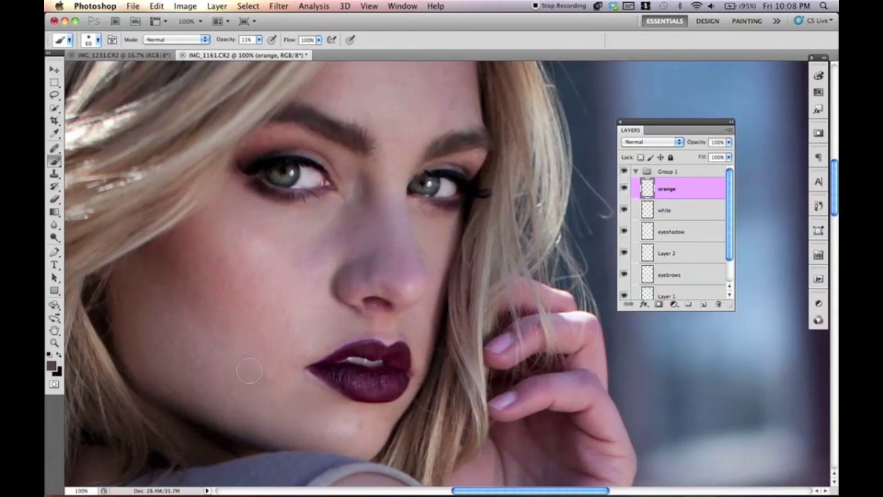
click(52, 365)
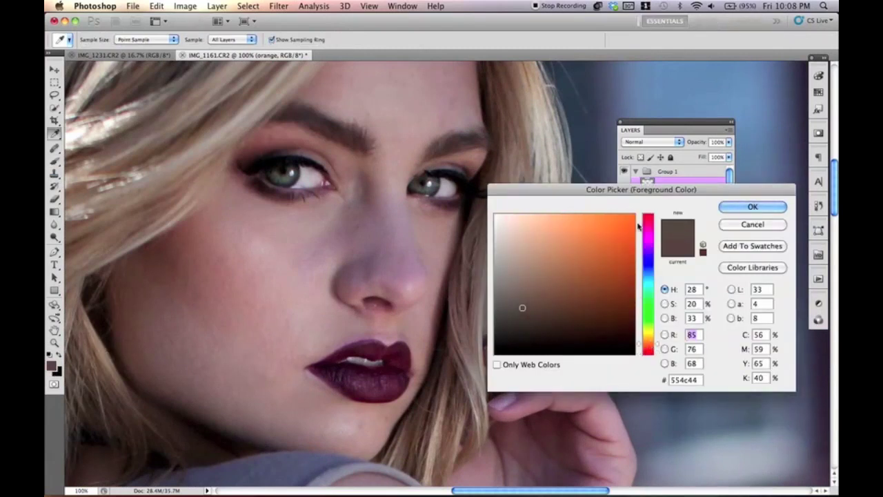
click(621, 226)
click(647, 343)
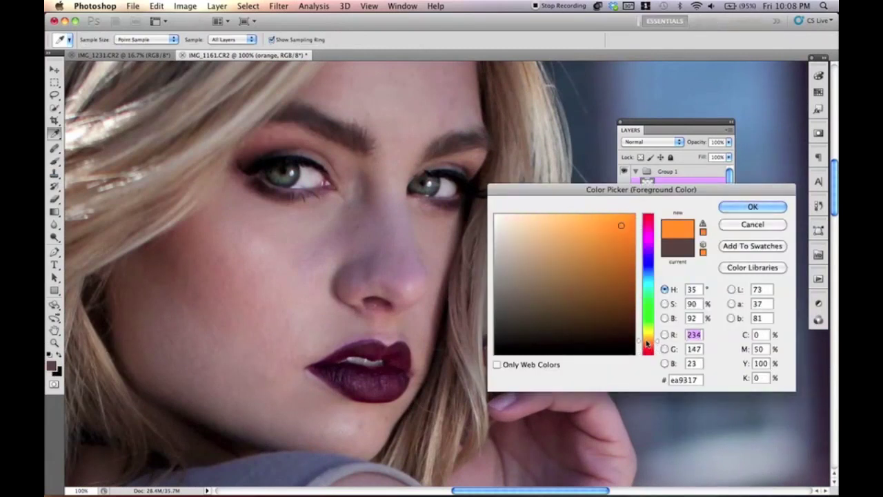
click(752, 207)
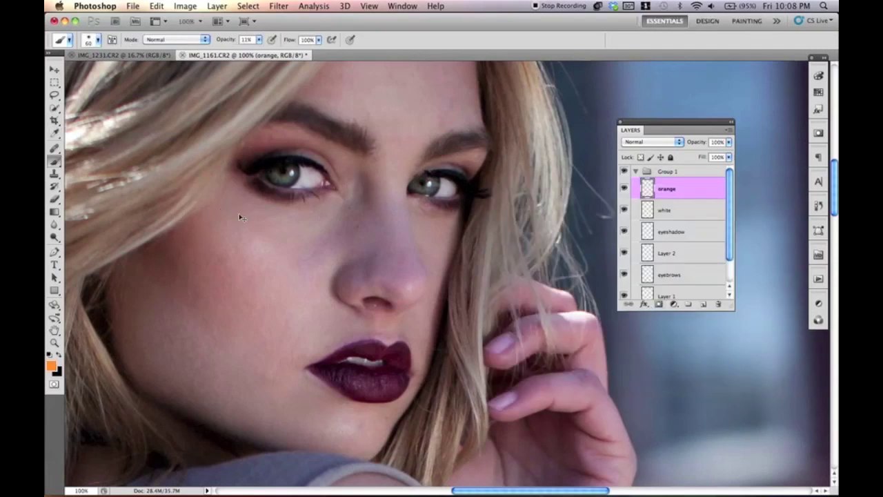
Tint both irises orange with a 25 px brush at 11% opacity, with the orange layer set to Overlay.
key(super+plus)
drag(265, 164, 440, 319)
drag(316, 278, 419, 261)
key(bracketleft)
key(bracketleft)
key(bracketleft)
key(bracketleft)
key(bracketleft)
key(bracketleft)
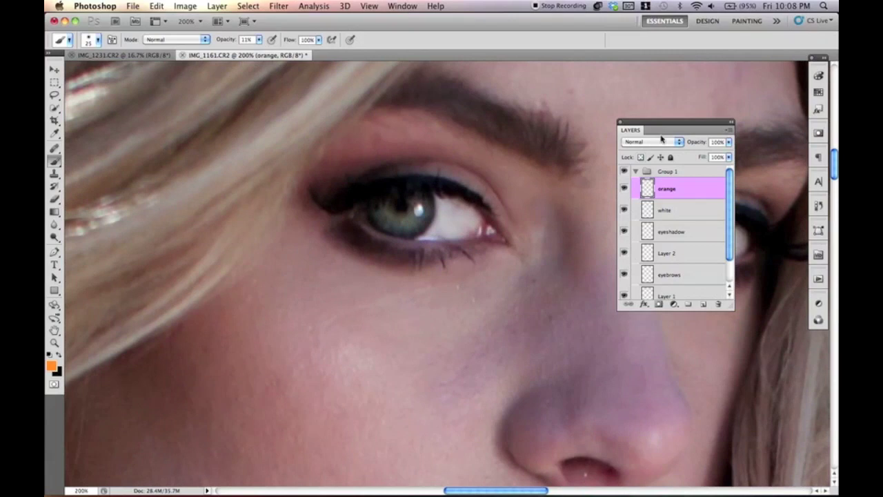
click(662, 140)
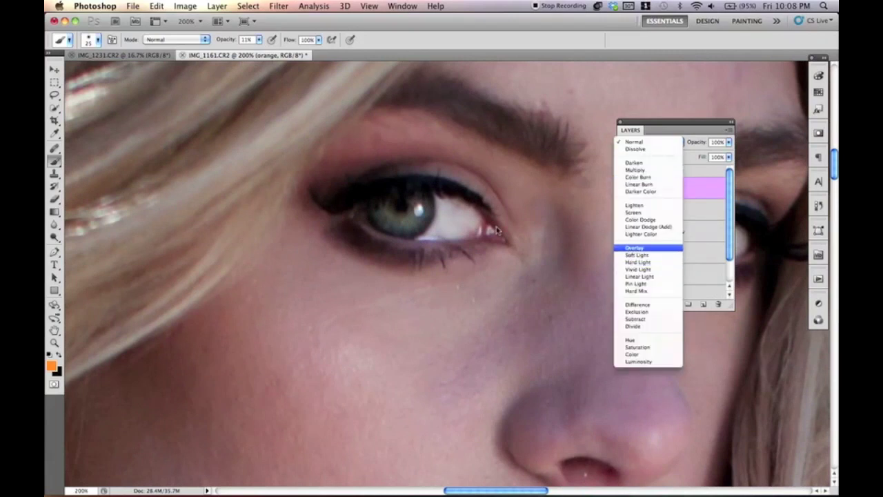
key(Return)
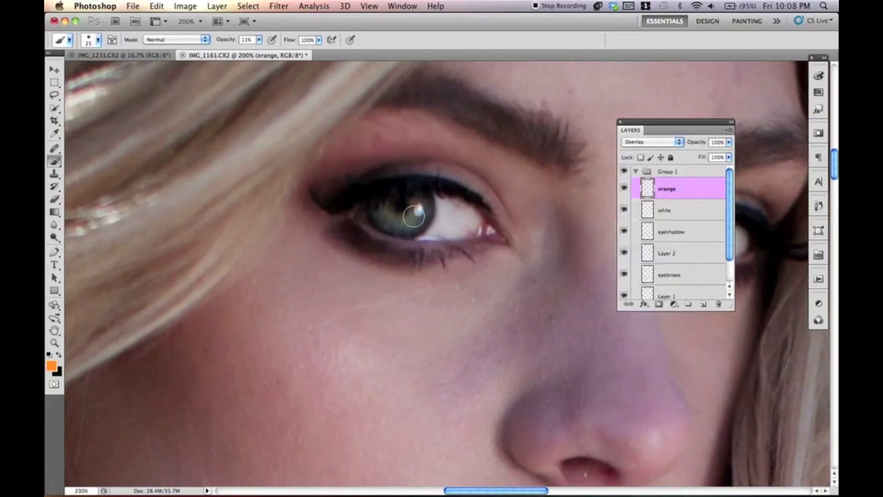
drag(529, 230, 343, 183)
mouse_move(510, 209)
mouse_down()
mouse_move(526, 197)
mouse_move(505, 197)
mouse_move(537, 196)
mouse_up()
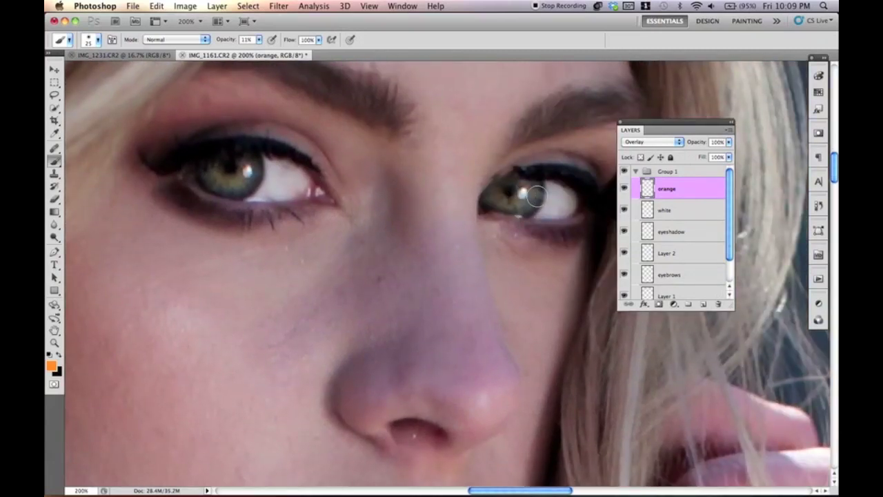
Compare the portrait with and without the orange tint and the whole Group 1 retouch by toggling their visibility.
key(super+minus)
key(super+minus)
key(super+minus)
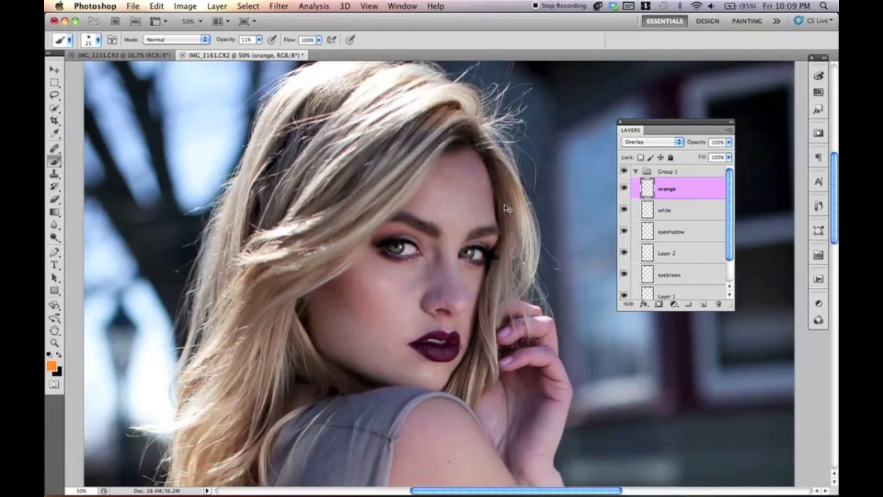
click(626, 191)
key(super+plus)
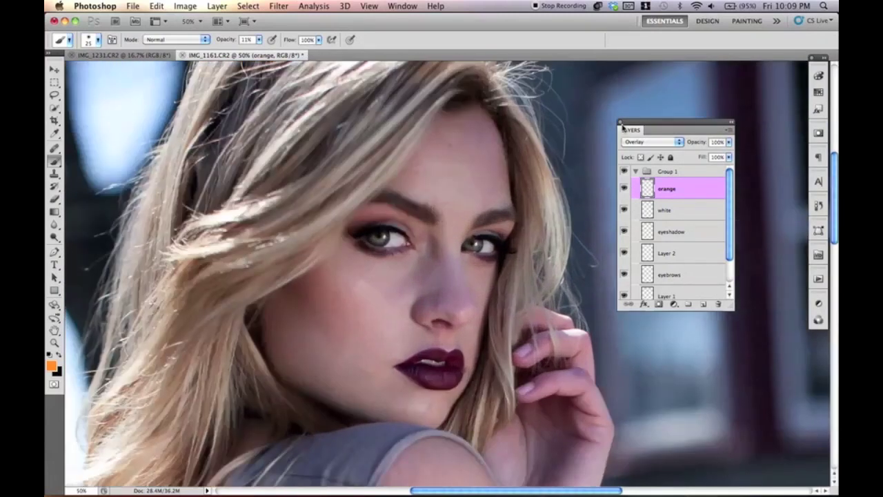
click(625, 170)
click(625, 171)
click(625, 170)
click(625, 170)
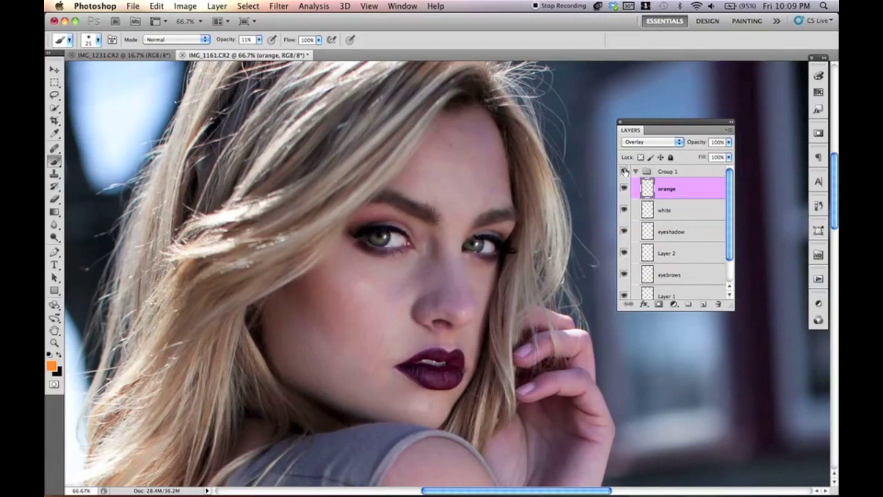
click(624, 171)
click(624, 171)
click(625, 170)
click(625, 171)
Check what the white and eyeshadow layers contribute by toggling their visibility.
click(682, 210)
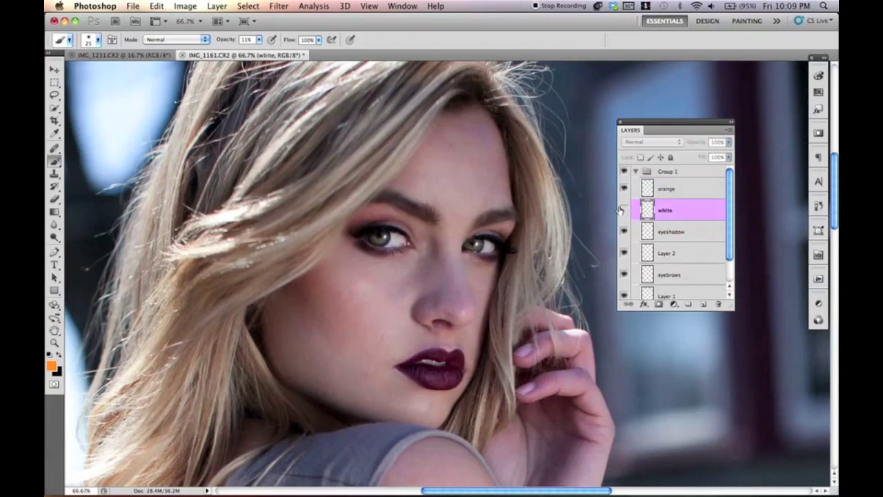
click(623, 234)
click(623, 235)
click(624, 234)
click(623, 233)
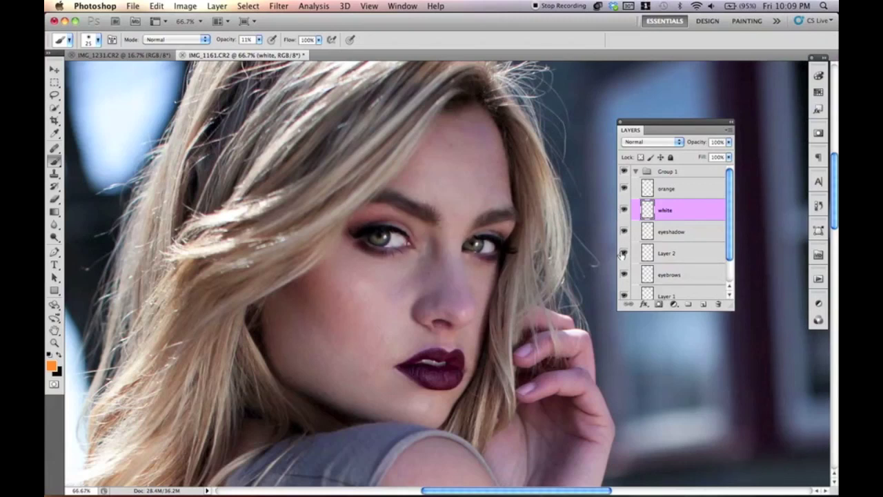
Try a different opacity for Layer 2 and undo the change.
click(648, 253)
drag(696, 146, 734, 155)
key(super+z)
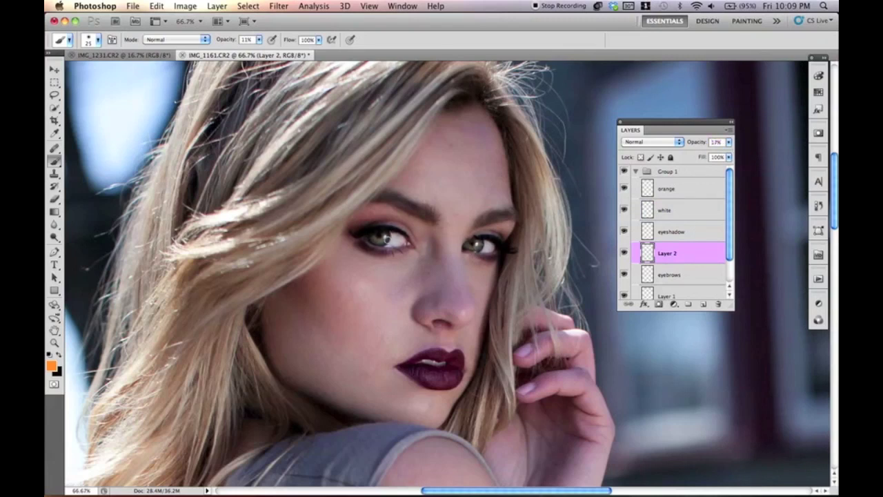
Select Layer 1 at the base of the group and activate the Move tool.
scroll(729, 221, down, 3)
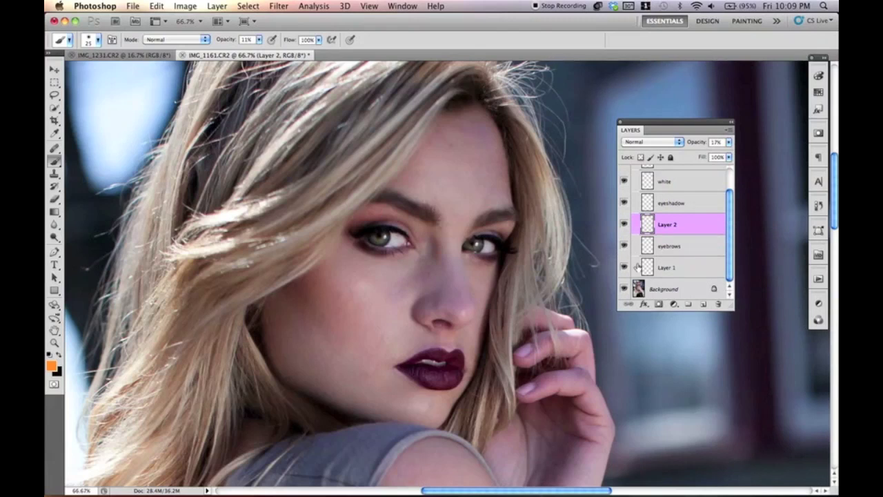
click(636, 267)
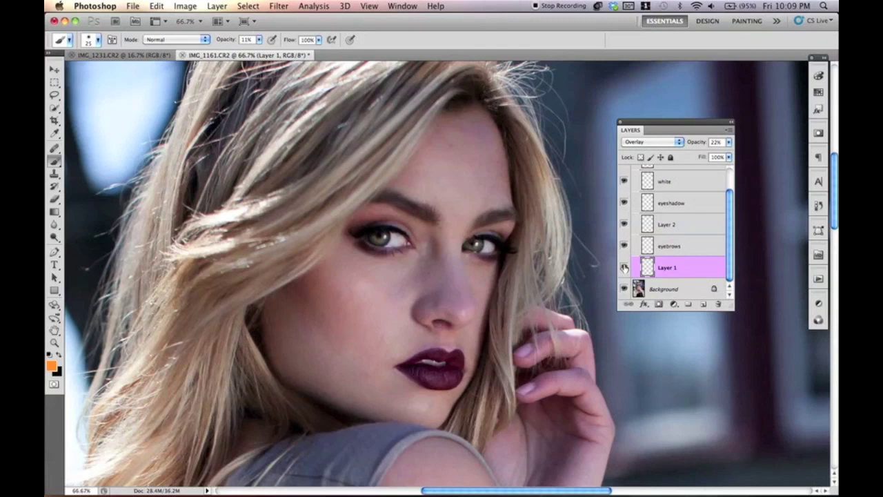
click(58, 71)
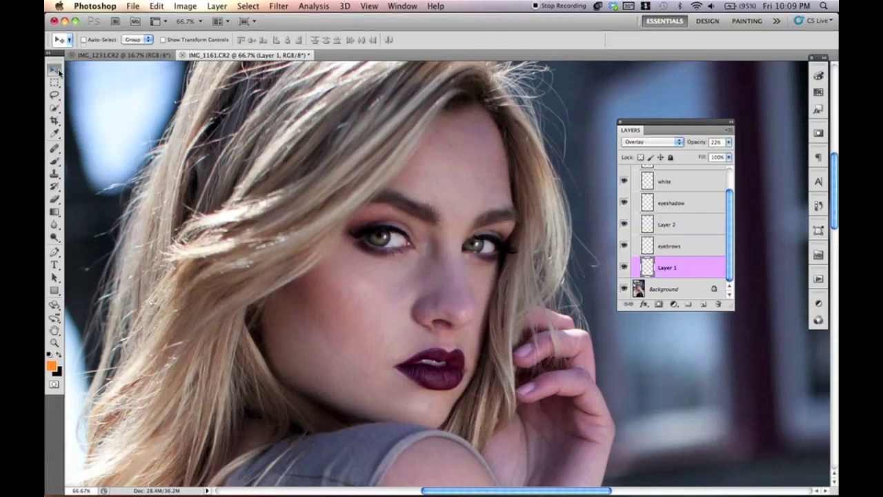
Paint subtle black shading around the left eye at 11% brush opacity on a new layer above Layer 1, and hide that layer.
drag(726, 231, 730, 209)
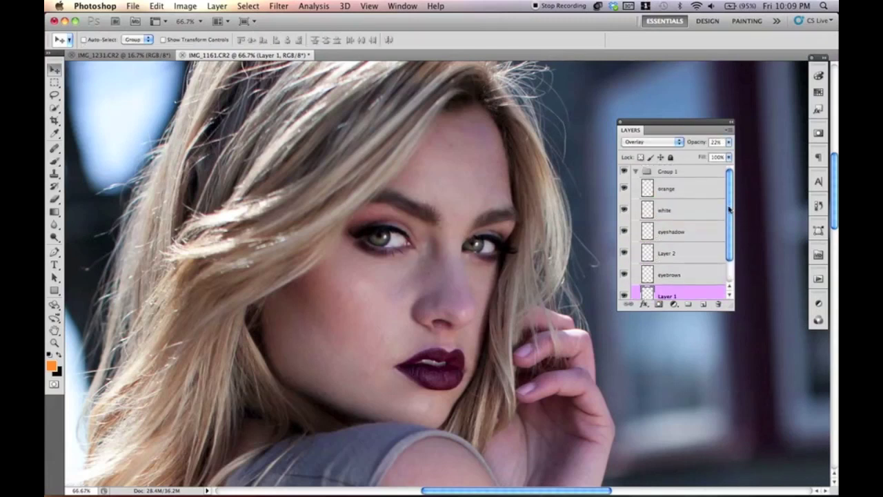
key(super+plus)
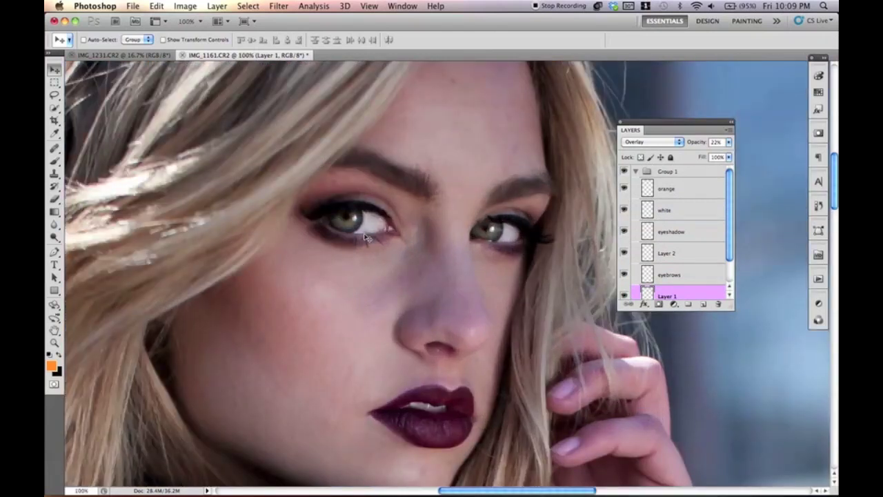
key(super+shift+n)
key(Return)
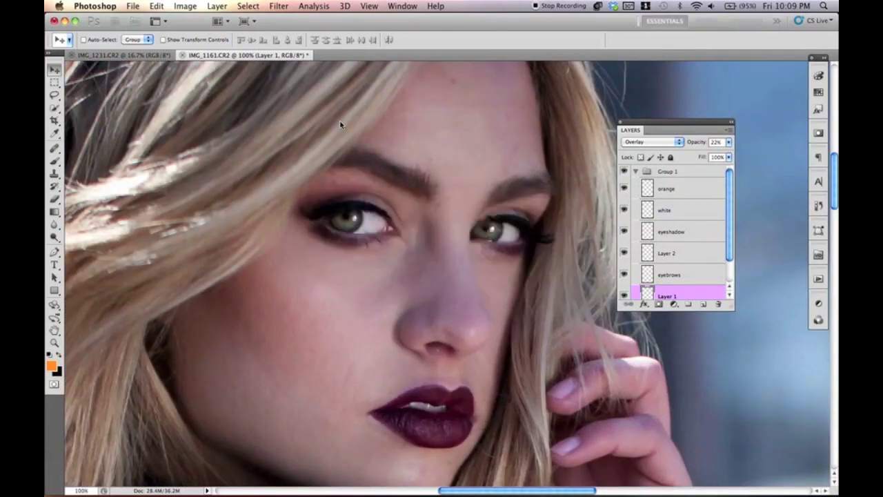
key(b)
key(x)
key(bracketleft)
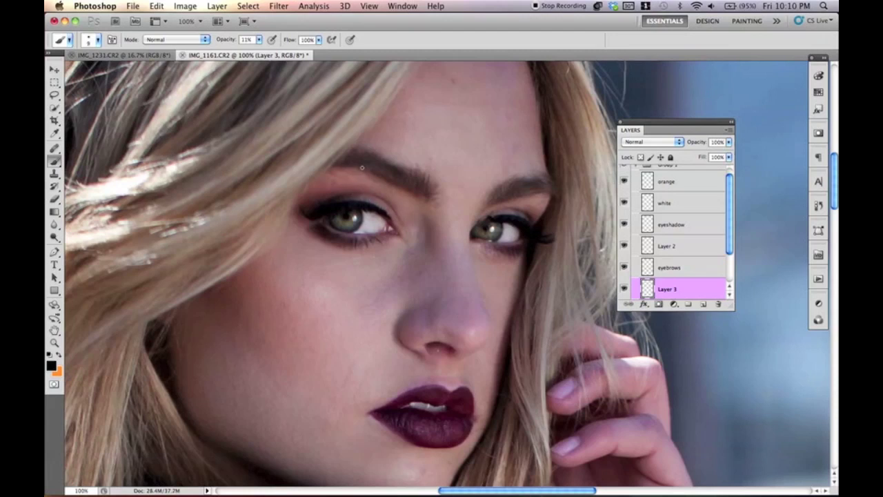
drag(361, 199, 375, 214)
click(623, 289)
Create a new layer named "li[s" above the orange layer for the lip colour.
key(super+minus)
key(super+equal)
drag(449, 245, 434, 105)
scroll(678, 196, up, 1)
click(679, 196)
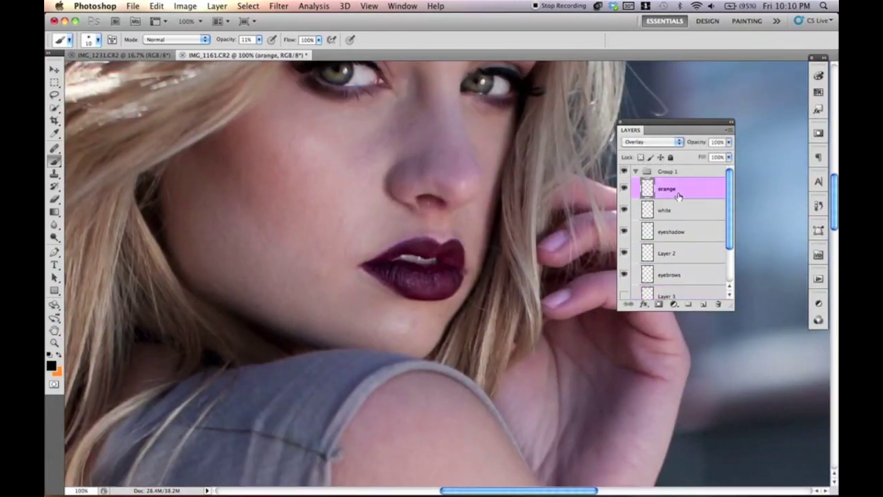
key(shift+super+n)
text(lips)
key(Return)
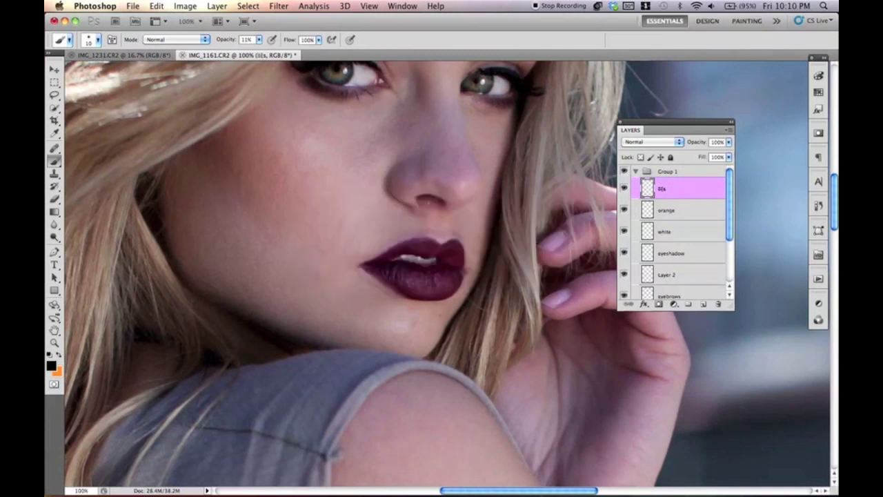
Enlarge the brush to 45 px and pick a vivid purple as the foreground colour.
click(54, 160)
key(bracketright)
key(bracketright)
key(bracketright)
key(x)
click(51, 365)
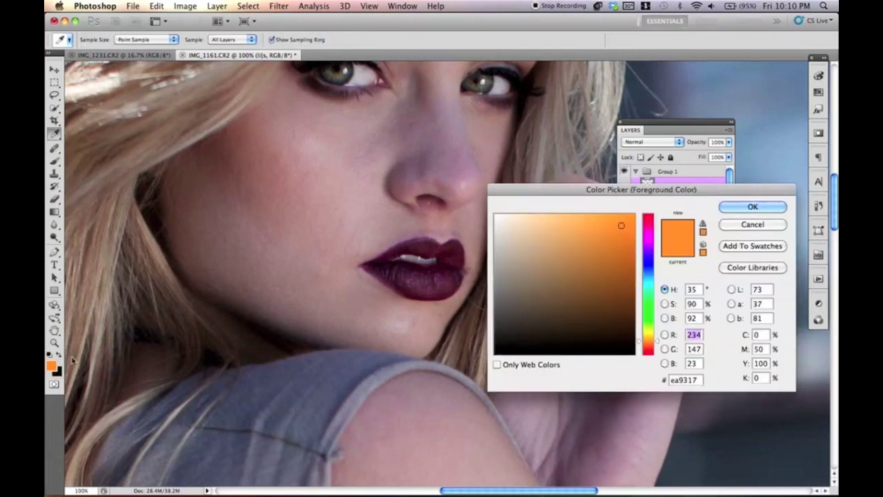
drag(651, 254, 650, 249)
click(722, 209)
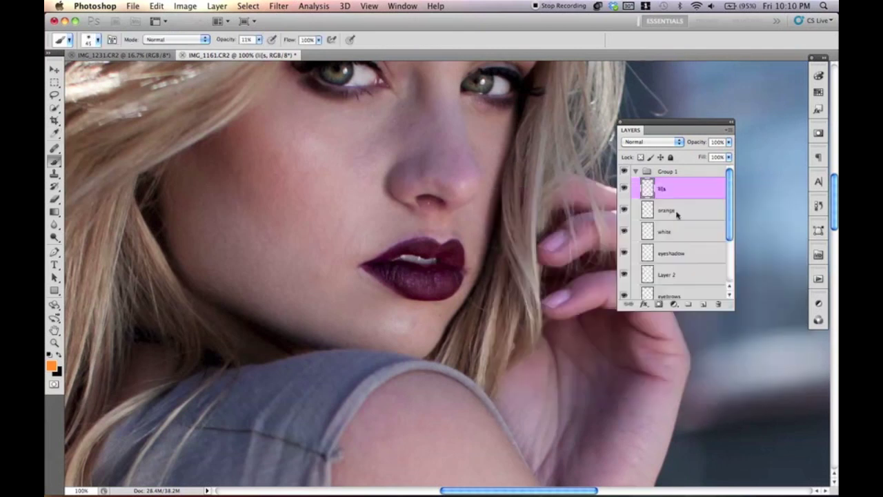
Raise the brush opacity to 100% and paint both lips solid purple on the lip colour layer.
mouse_move(367, 266)
mouse_down()
mouse_move(422, 289)
mouse_move(392, 278)
mouse_move(412, 288)
mouse_move(401, 288)
mouse_move(424, 283)
mouse_up()
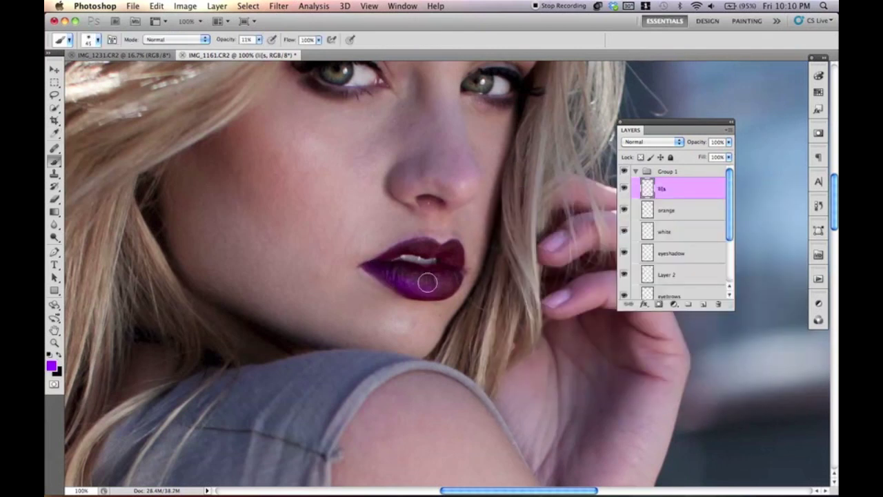
click(260, 40)
drag(272, 52, 314, 53)
mouse_move(392, 270)
mouse_down()
mouse_move(367, 267)
mouse_move(429, 293)
mouse_move(407, 289)
mouse_move(440, 288)
mouse_move(405, 290)
mouse_move(432, 295)
mouse_move(454, 281)
mouse_move(450, 287)
mouse_move(451, 272)
mouse_move(384, 267)
mouse_move(416, 281)
mouse_move(446, 278)
mouse_move(453, 260)
mouse_move(449, 288)
mouse_move(416, 290)
mouse_move(375, 265)
mouse_move(407, 246)
mouse_move(436, 248)
mouse_move(423, 244)
mouse_move(364, 266)
mouse_move(452, 245)
mouse_move(458, 277)
mouse_up()
Set the lip colour layer's blend mode to Color and its opacity to 42%.
key(super+minus)
key(super+minus)
key(super+minus)
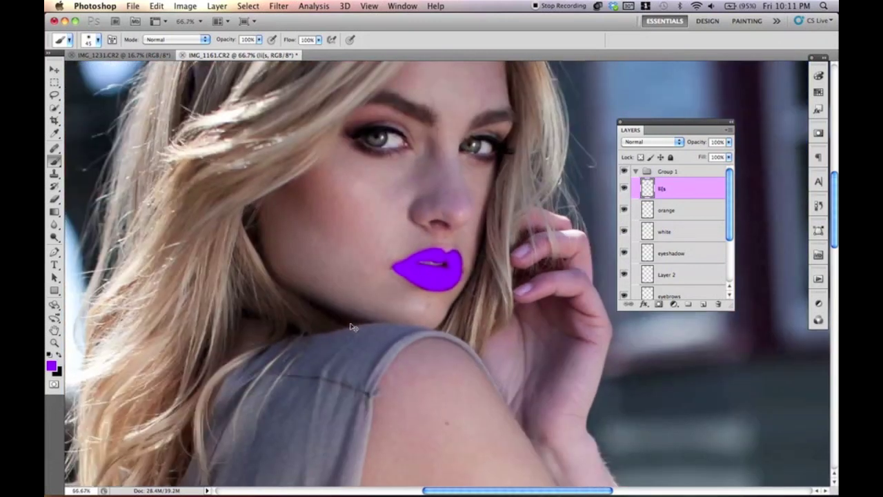
key(super+plus)
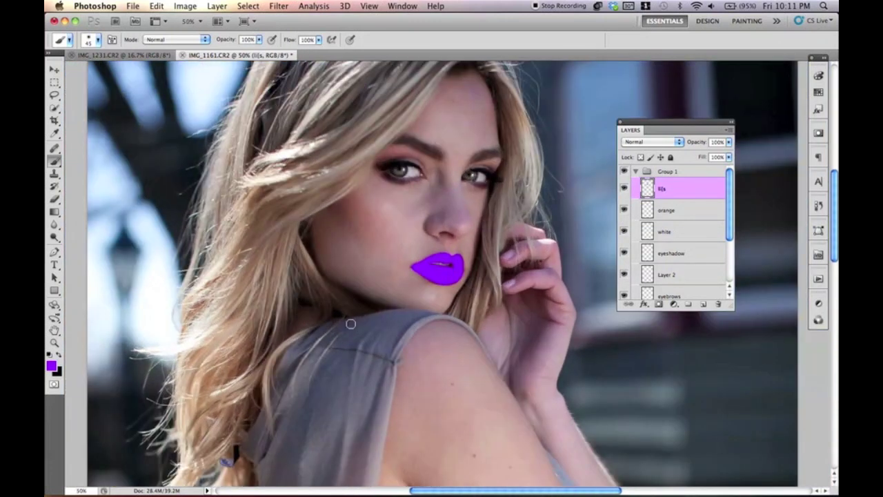
key(super+plus)
drag(433, 156, 384, 202)
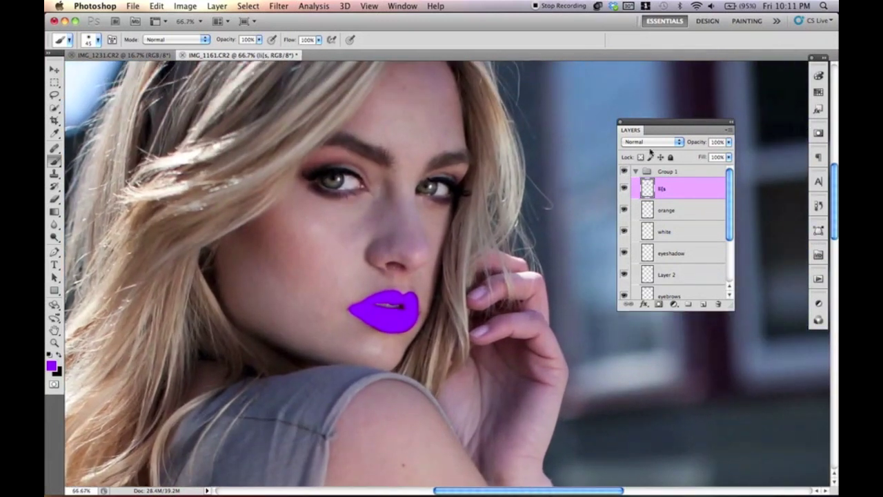
click(652, 142)
click(629, 356)
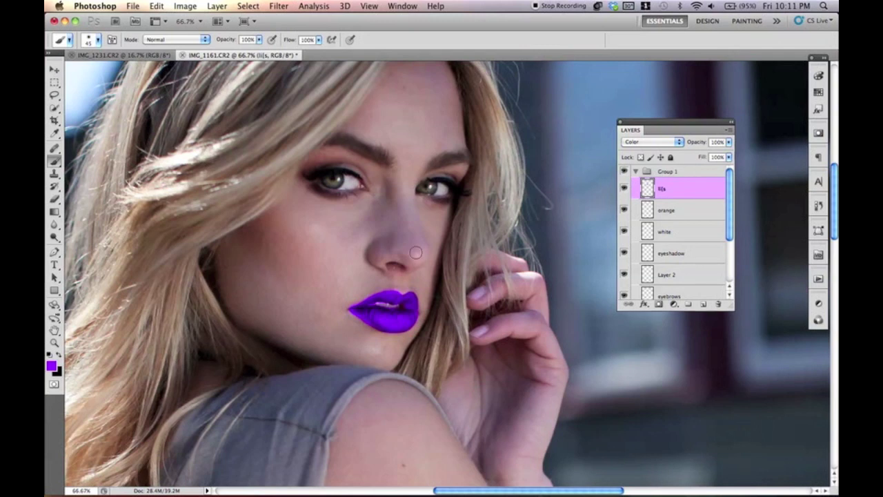
key(super+plus)
drag(360, 315, 425, 303)
drag(701, 142, 661, 156)
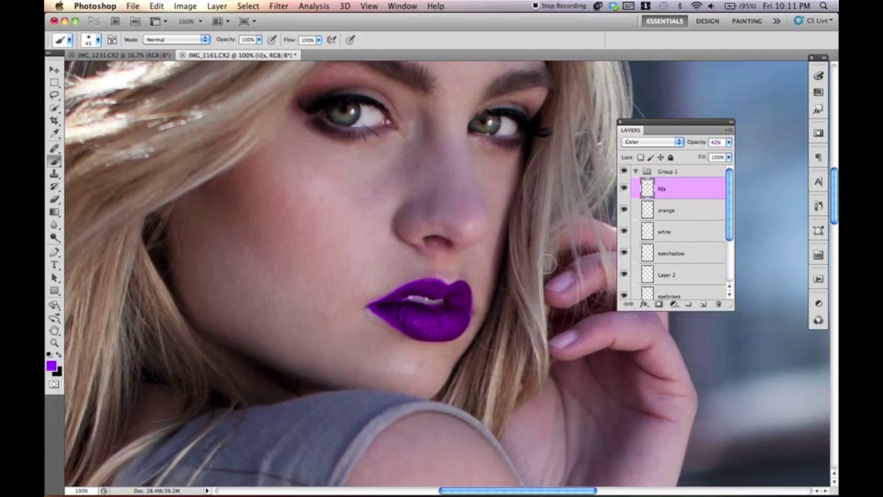
Add a Curves adjustment layer above the lip colour layer and clip it to that layer.
click(227, 7)
mouse_move(322, 114)
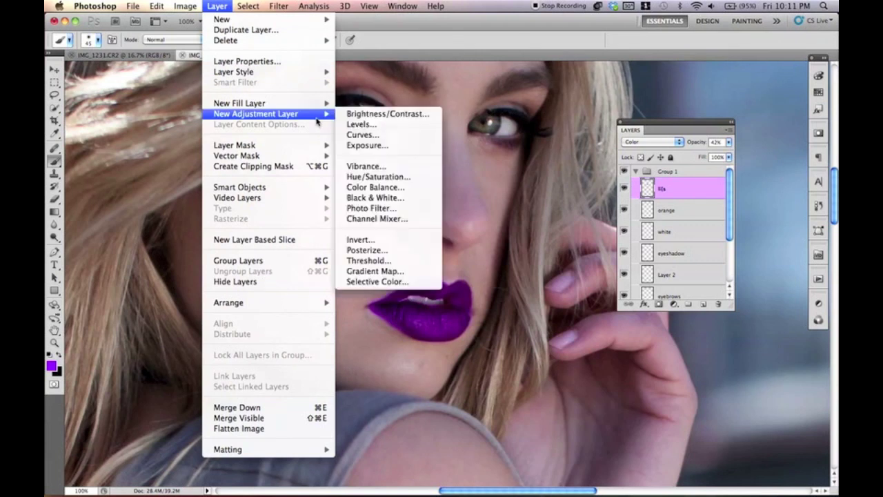
click(403, 134)
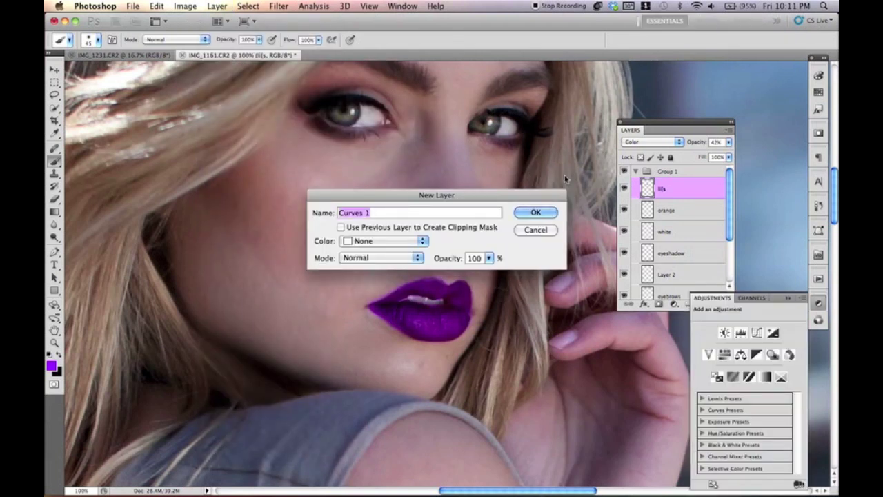
click(535, 212)
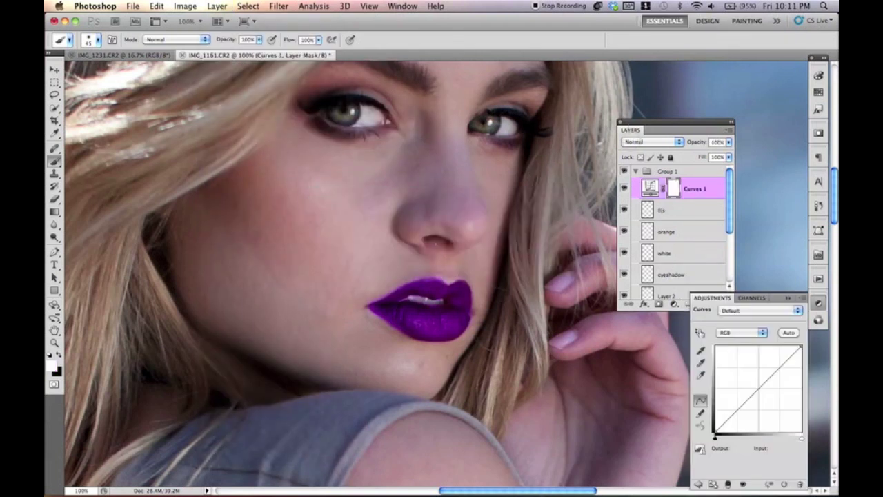
alt+click(664, 200)
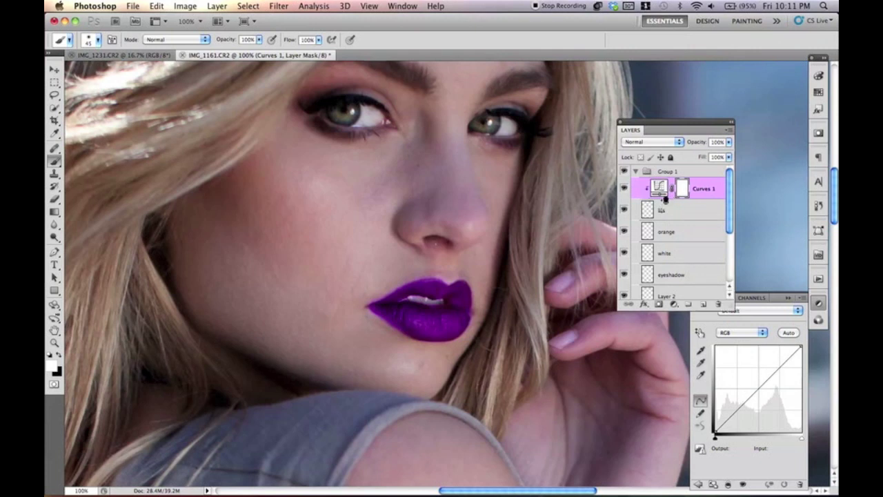
Try lifting the curve's darker tones, undo the edit, and delete the Curves adjustment layer.
drag(745, 402, 719, 380)
key(super+z)
drag(668, 125, 565, 71)
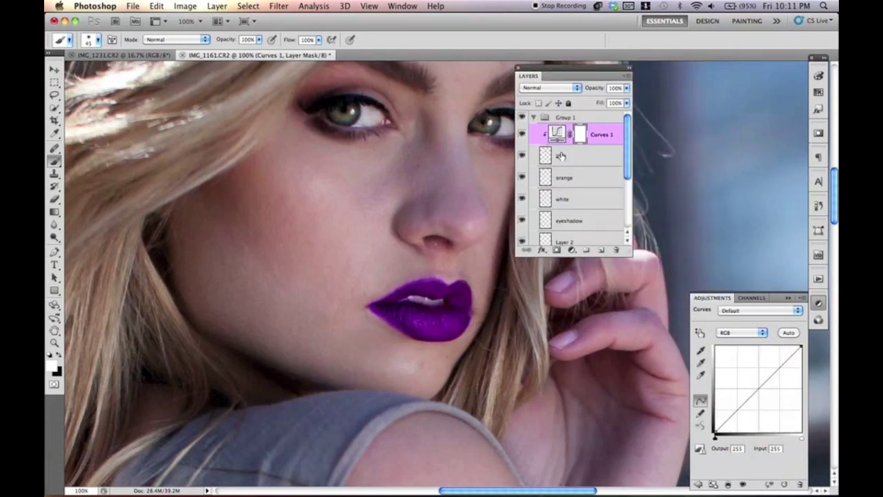
drag(620, 133, 617, 250)
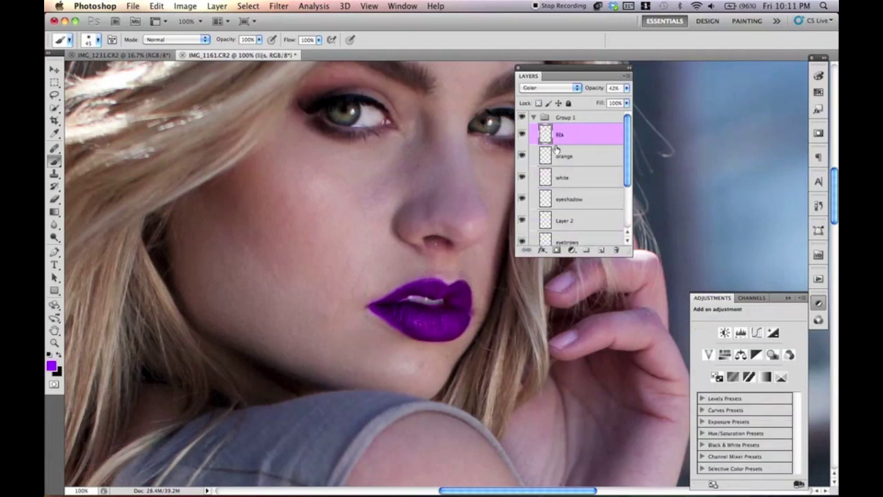
Return the lip colour layer to 100% opacity and Normal blend mode.
drag(591, 89, 631, 88)
click(558, 89)
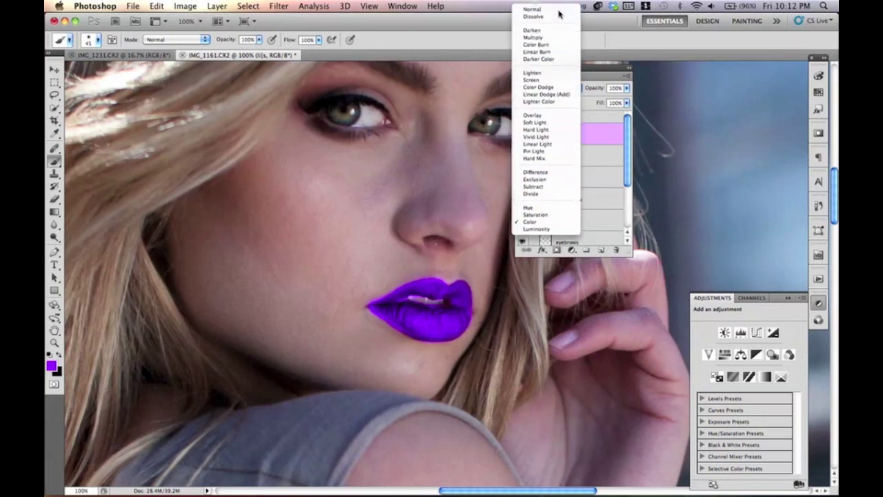
click(552, 11)
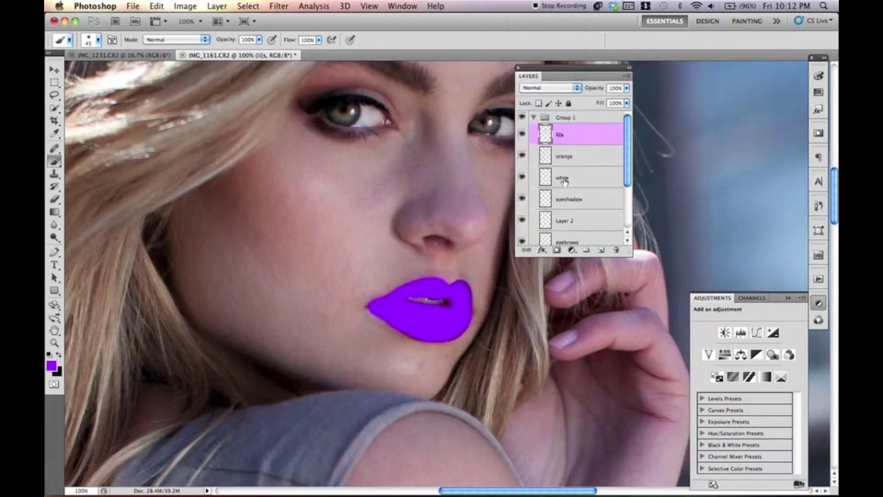
Add a Curves adjustment layer with default settings and clip it to the solid purple lip layer.
click(217, 6)
mouse_move(325, 113)
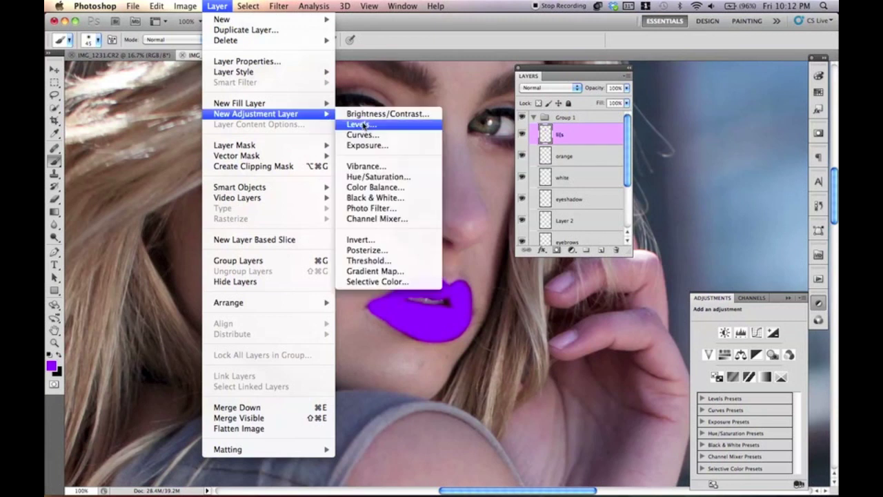
click(415, 135)
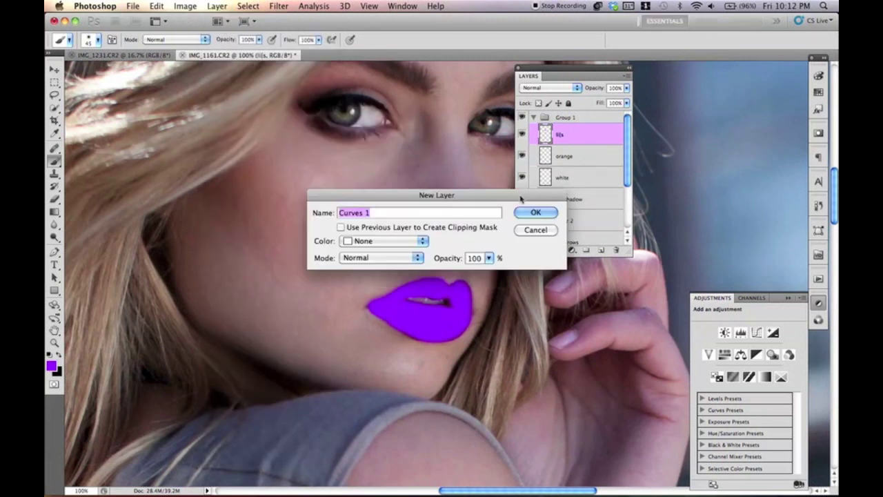
click(534, 212)
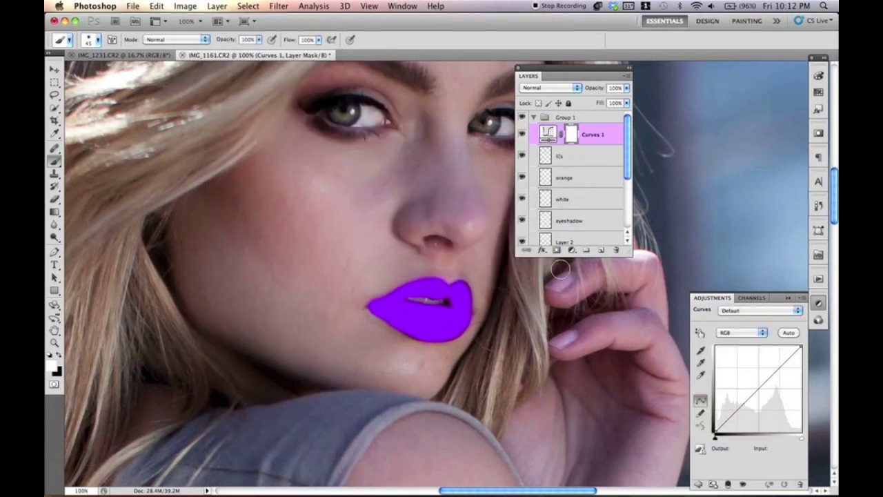
drag(712, 301, 642, 109)
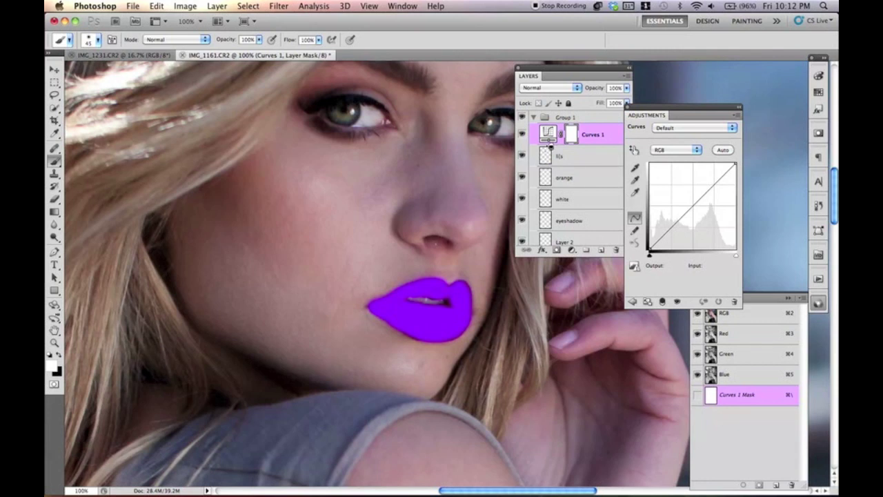
click(550, 143)
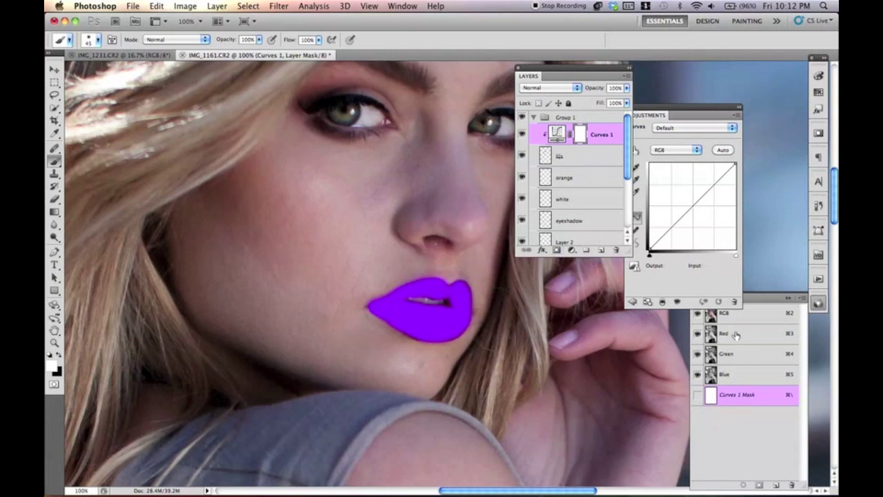
drag(670, 113, 664, 120)
Change the lip colour layer's blend mode to Color and reduce its opacity to about half.
click(566, 156)
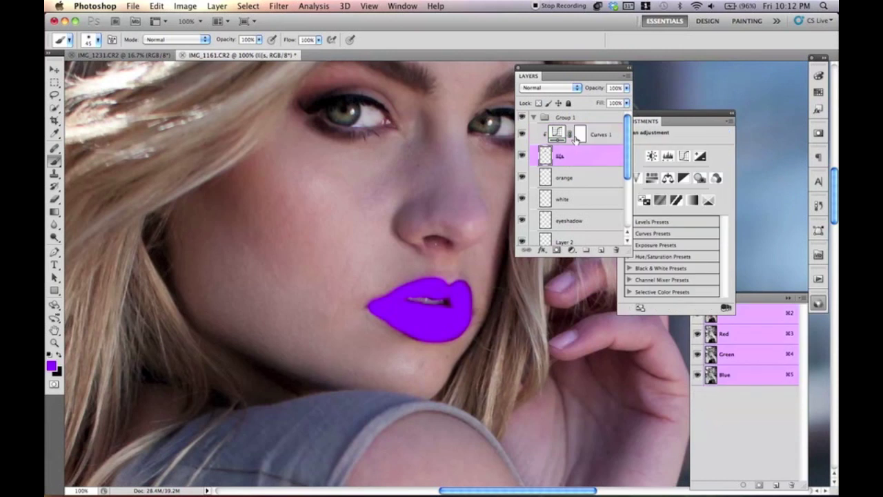
click(563, 90)
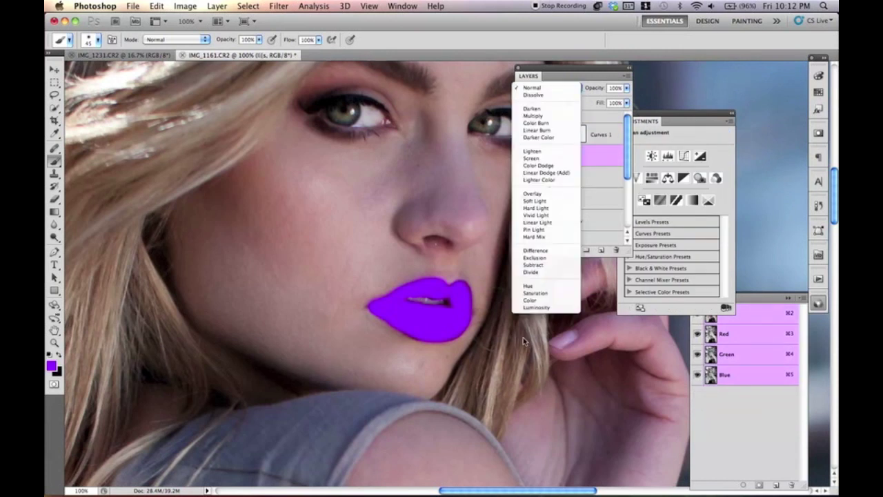
click(536, 301)
drag(600, 95, 573, 91)
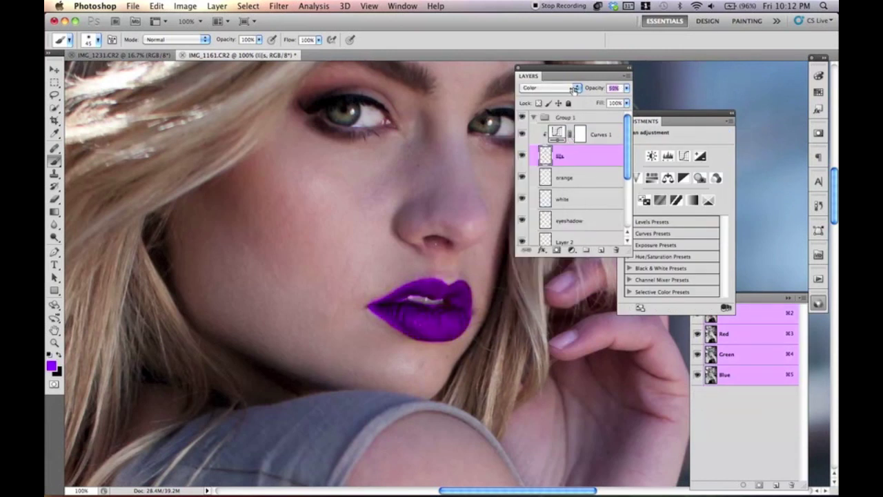
Brighten the lips on the Curves 1 layer by lifting the curve at input 69 to output 103.
click(599, 135)
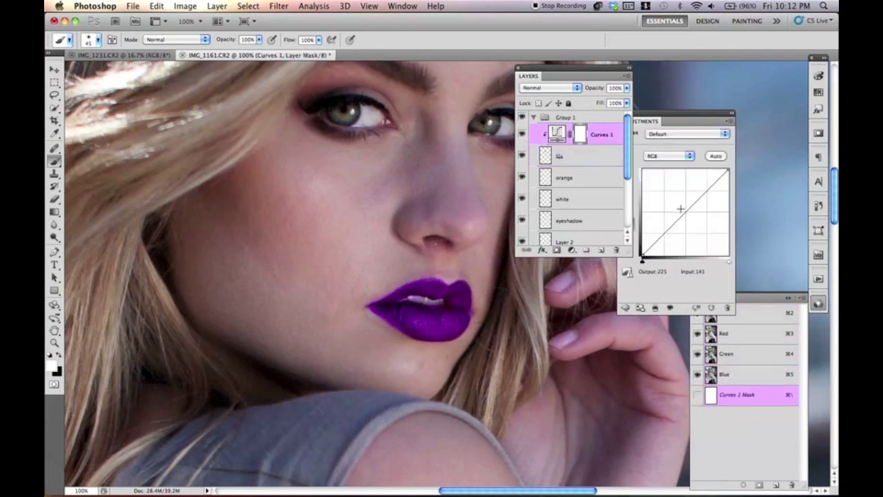
drag(662, 125, 674, 128)
drag(676, 237, 677, 223)
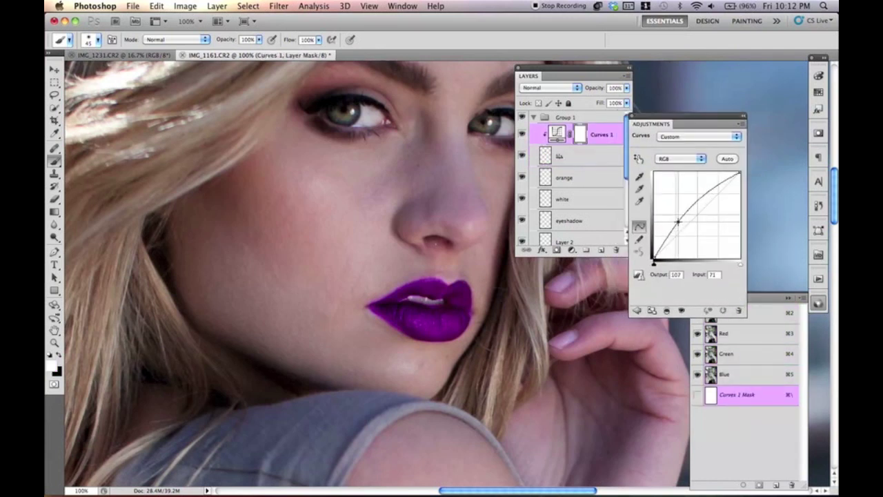
Reshape the lip curve with a raised black end, a point at input 89, output 91, and another at input 186, output 176.
key(super+minus)
key(super+minus)
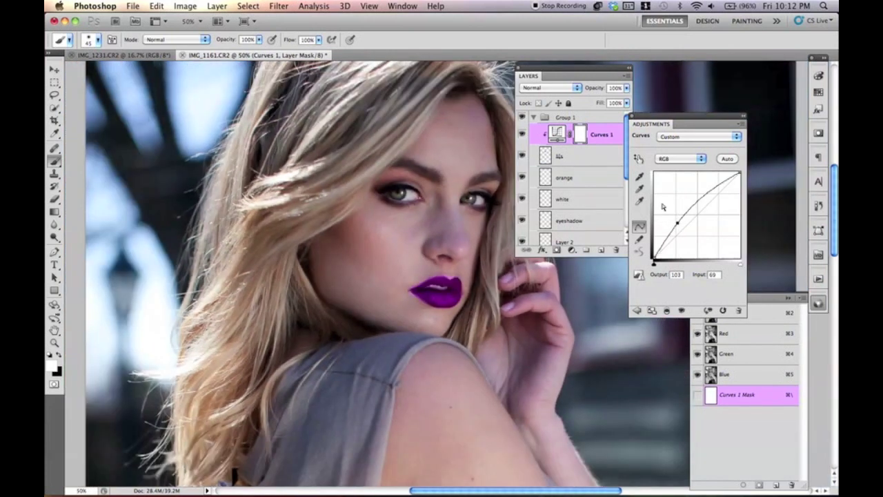
drag(654, 260, 683, 226)
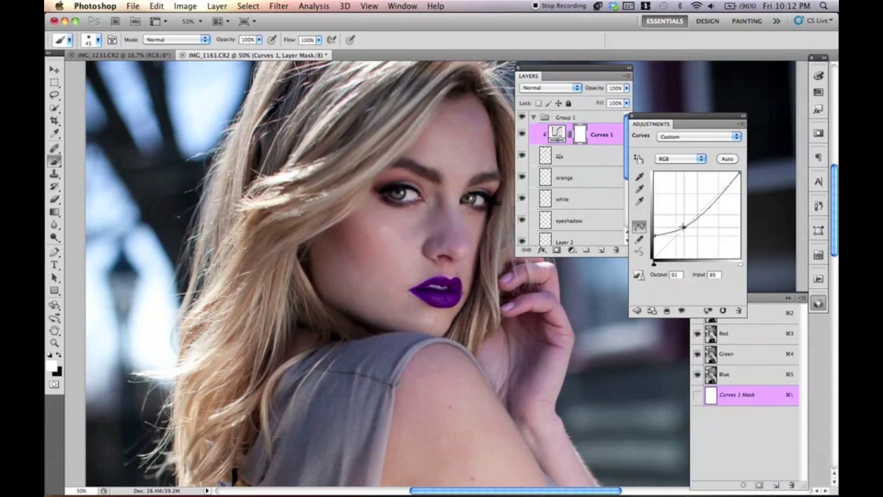
mouse_move(719, 195)
mouse_down()
mouse_move(709, 186)
mouse_move(717, 200)
mouse_move(730, 188)
mouse_move(731, 228)
mouse_move(736, 217)
mouse_move(716, 199)
mouse_up()
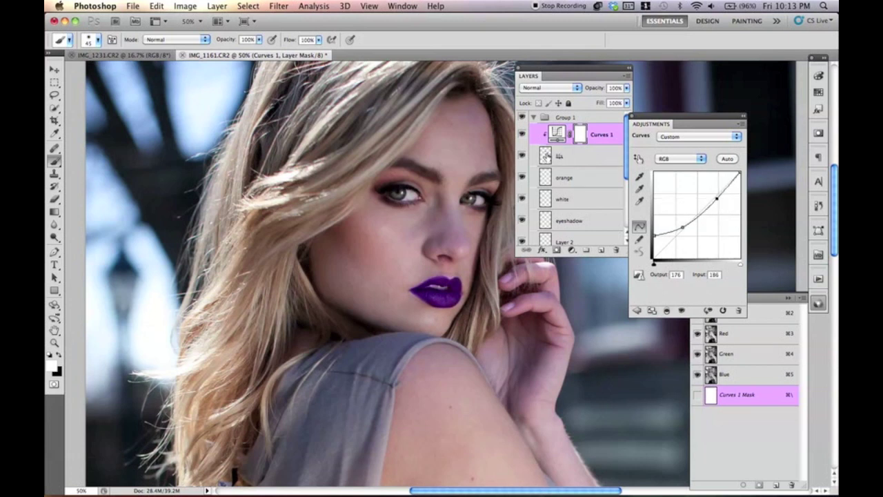
On Curves 1, lift the Blue curve at input 145 to output 202 and the Red curve at input 99 to output 164.
click(679, 159)
click(666, 190)
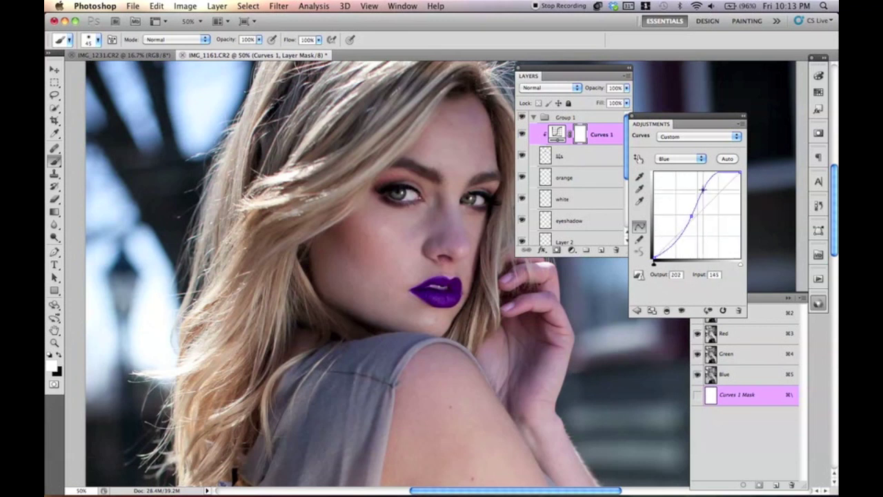
click(688, 159)
click(683, 144)
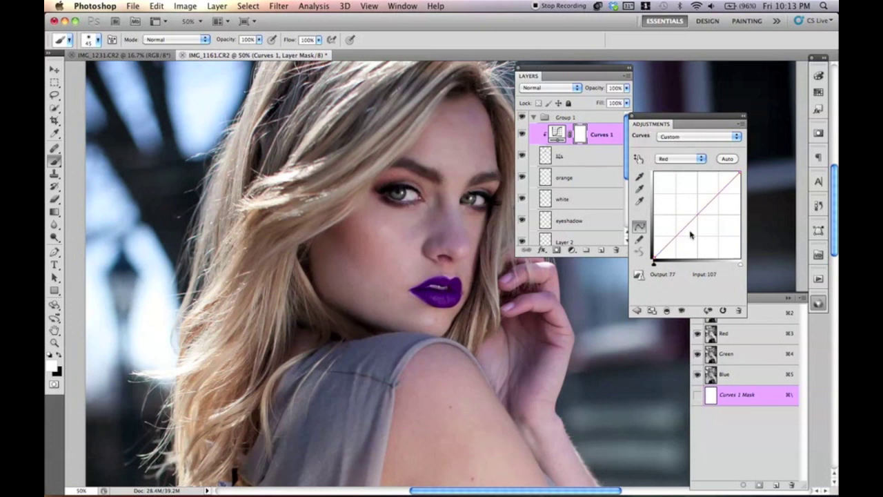
drag(679, 192, 673, 184)
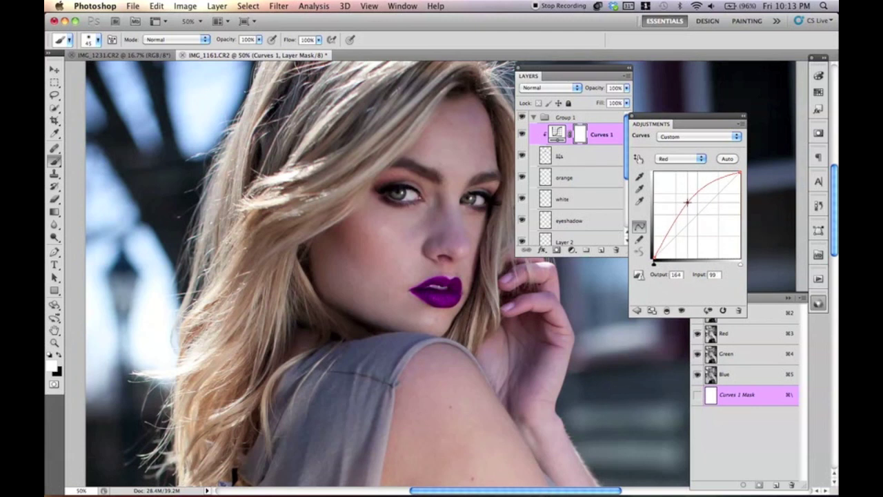
Make the lip colour layer active and set the foreground colour to bright red ea1717.
click(587, 157)
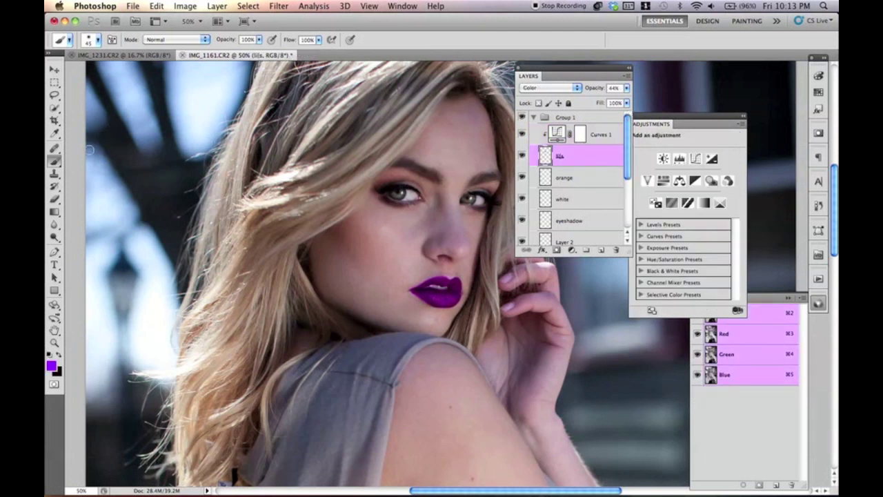
click(51, 365)
drag(651, 231, 664, 220)
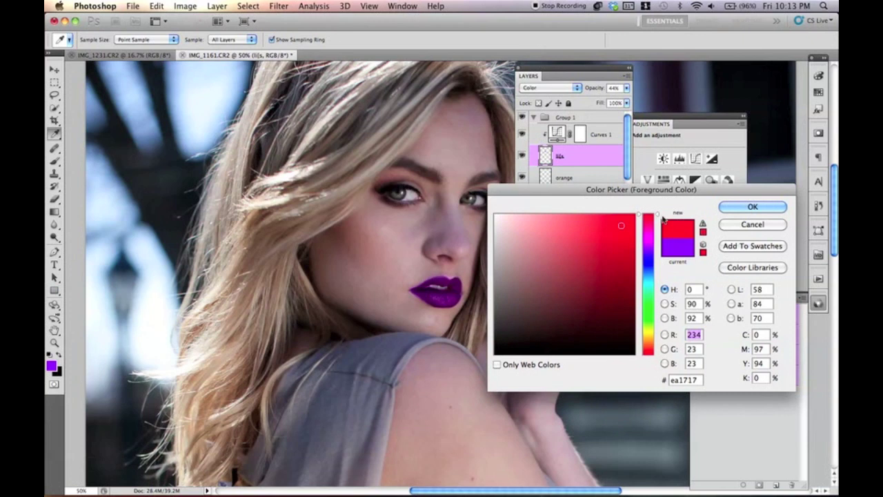
click(753, 207)
Paint over the lips in red on the lip colour layer.
key(super+equal)
key(super+equal)
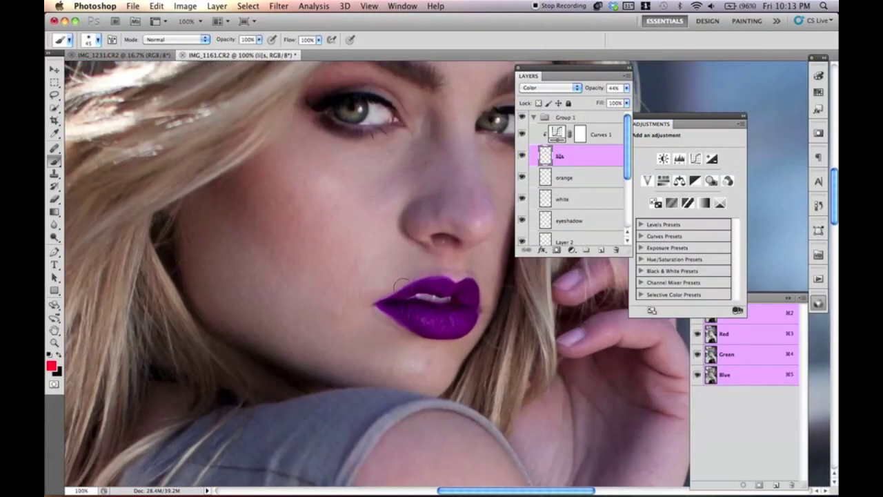
mouse_move(410, 314)
mouse_down()
mouse_move(383, 305)
mouse_move(437, 331)
mouse_move(422, 344)
mouse_move(427, 327)
mouse_move(446, 333)
mouse_move(470, 320)
mouse_move(462, 309)
mouse_move(421, 320)
mouse_move(392, 307)
mouse_move(417, 286)
mouse_move(466, 293)
mouse_move(462, 286)
mouse_move(469, 315)
mouse_move(421, 329)
mouse_move(444, 331)
mouse_move(459, 324)
mouse_move(379, 303)
mouse_move(435, 280)
mouse_move(474, 290)
mouse_move(471, 321)
mouse_move(474, 313)
mouse_move(463, 327)
mouse_move(436, 329)
mouse_move(390, 306)
mouse_move(442, 326)
mouse_move(440, 294)
mouse_up()
scroll(440, 293, down, 1)
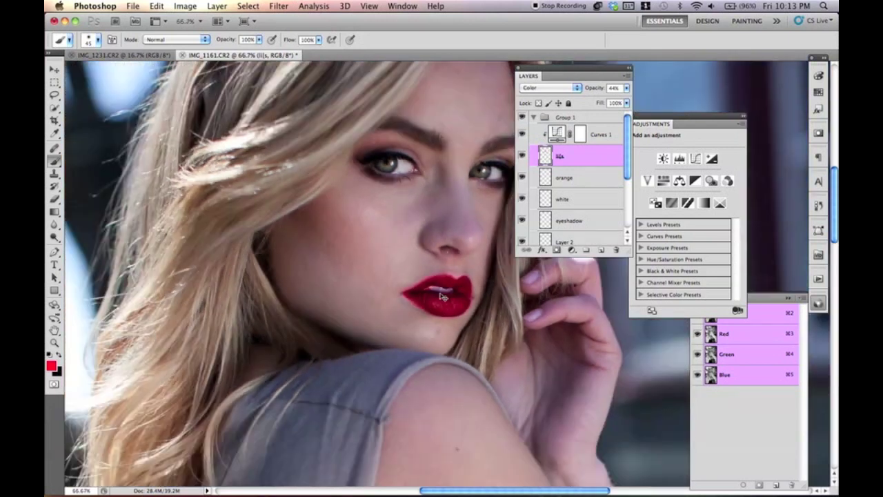
Reshape the RGB curve on Curves 1 with a raised black end, a point at input 81, output 89, and a lowered highlight point.
click(609, 138)
drag(655, 235, 681, 227)
drag(716, 199, 722, 208)
Reduce the lip colour layer's opacity to about 28%.
click(573, 158)
key(super+minus)
key(super+minus)
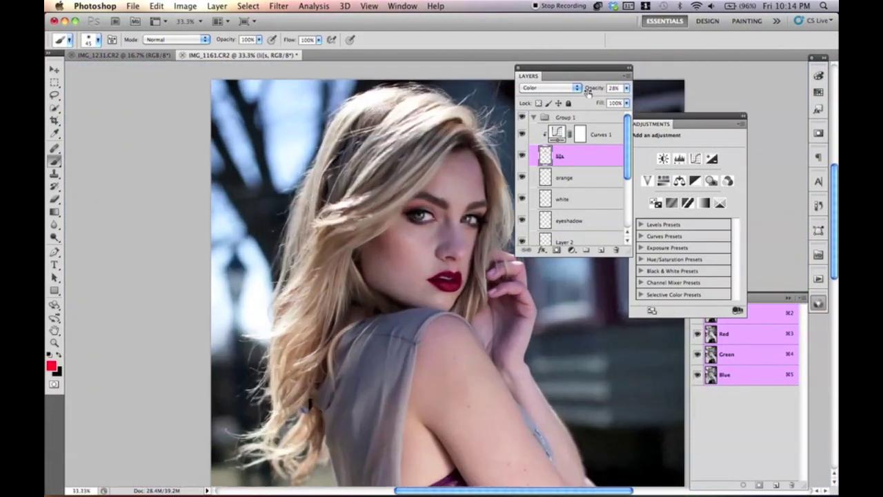
key(super+plus)
Add a Levels adjustment layer with default settings above Curves 1 and clip it to the lip layers below.
click(534, 128)
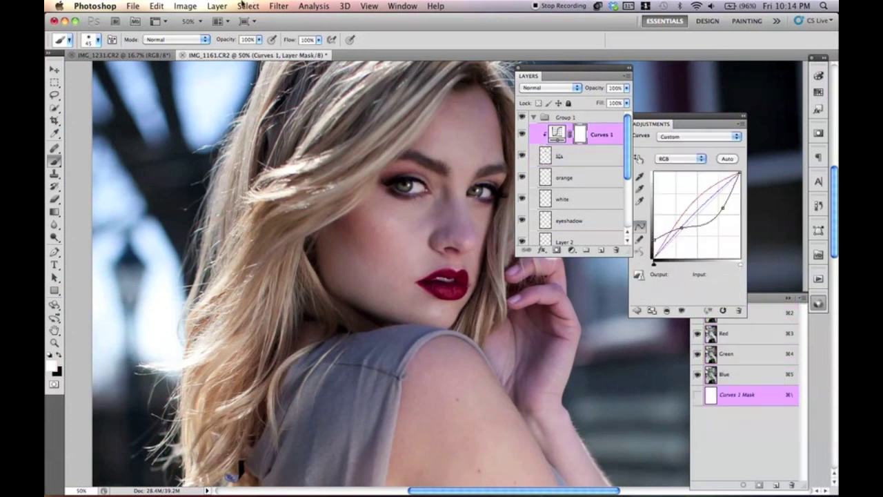
click(219, 6)
mouse_move(276, 113)
click(366, 125)
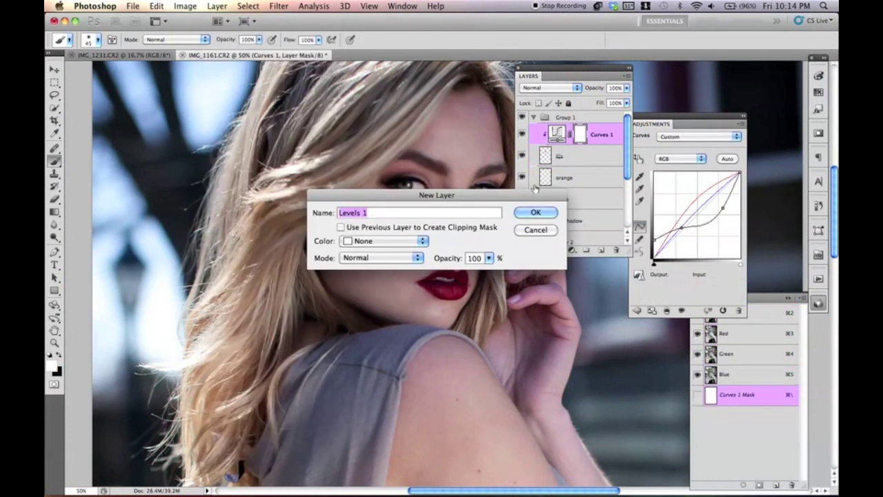
click(530, 211)
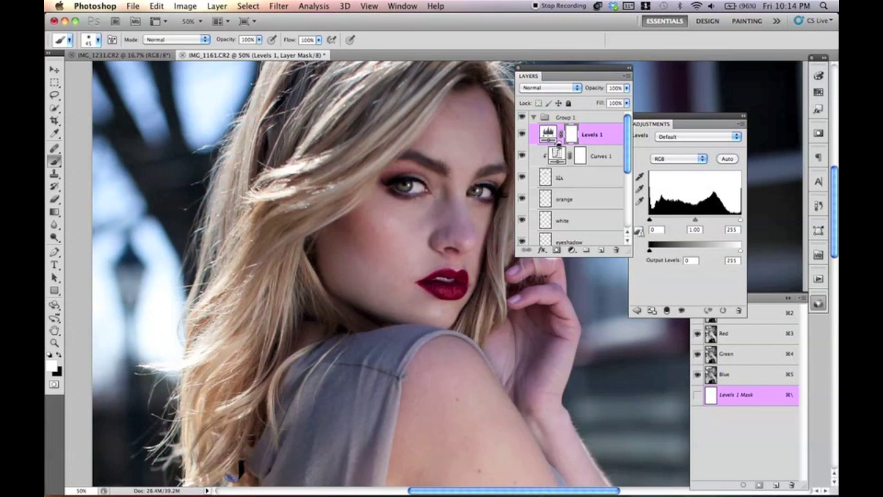
alt+click(558, 145)
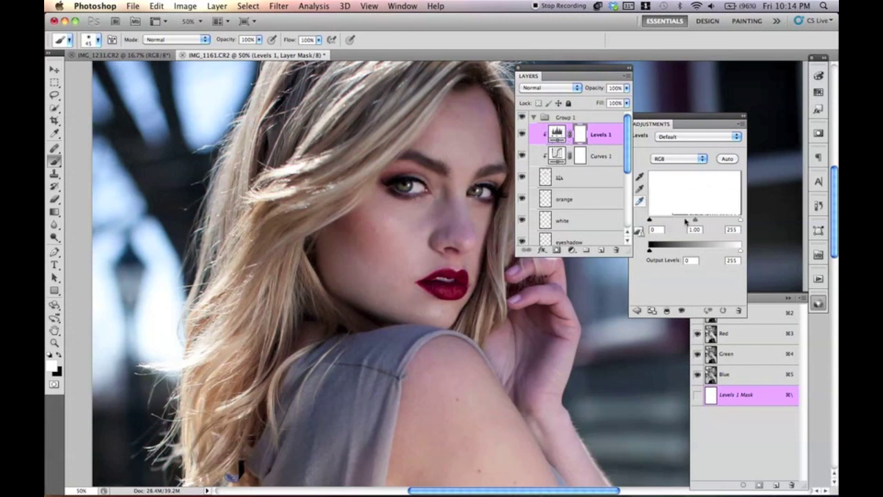
Set the lip Levels to input black 80, midtone 1.07 and white 255, with the output white at 253.
drag(696, 219, 708, 220)
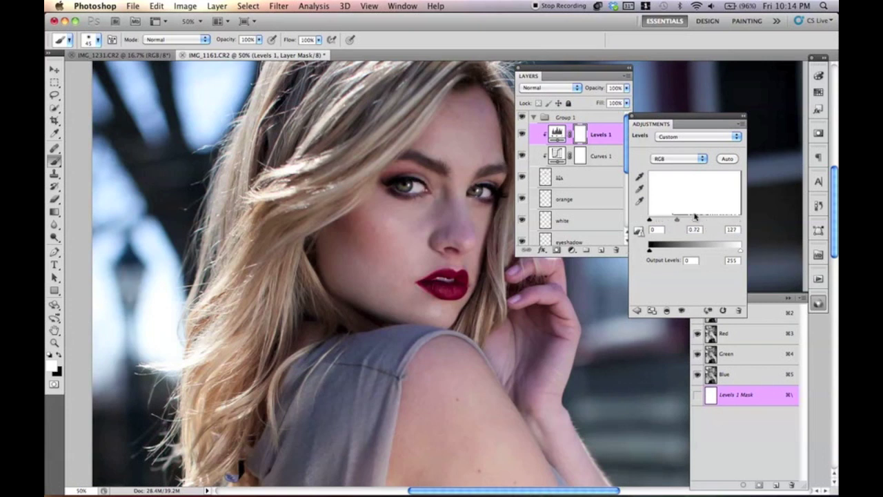
drag(667, 223, 694, 228)
click(557, 135)
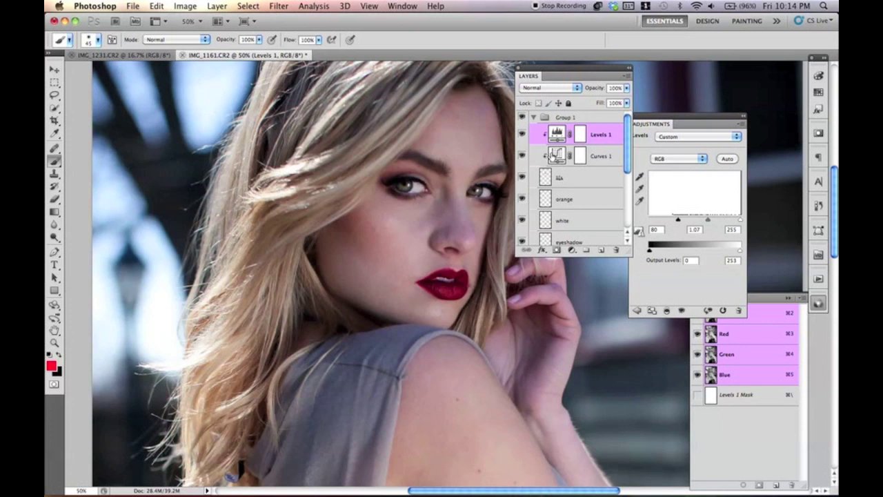
Fine-tune the shadow point on Curves 1 at input 81, output 89, and check the lips in the whole portrait.
click(554, 156)
mouse_move(686, 230)
mouse_down()
mouse_move(671, 205)
mouse_move(681, 228)
mouse_up()
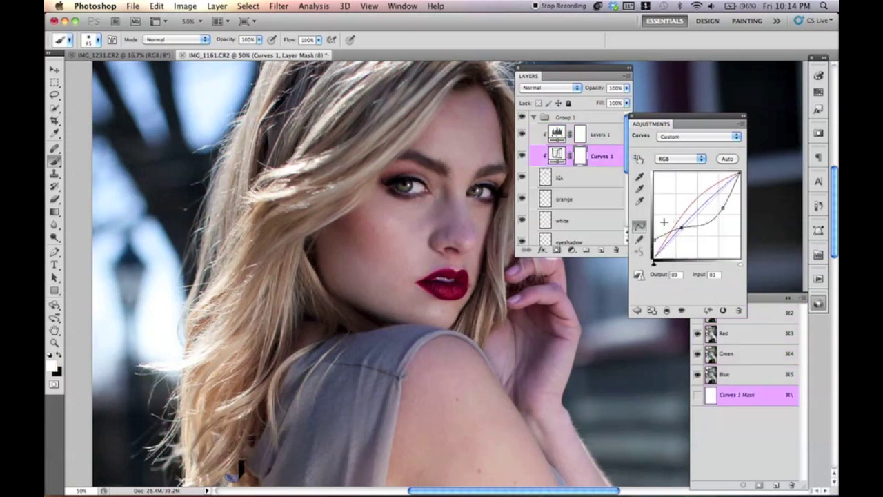
key(super+minus)
key(super+minus)
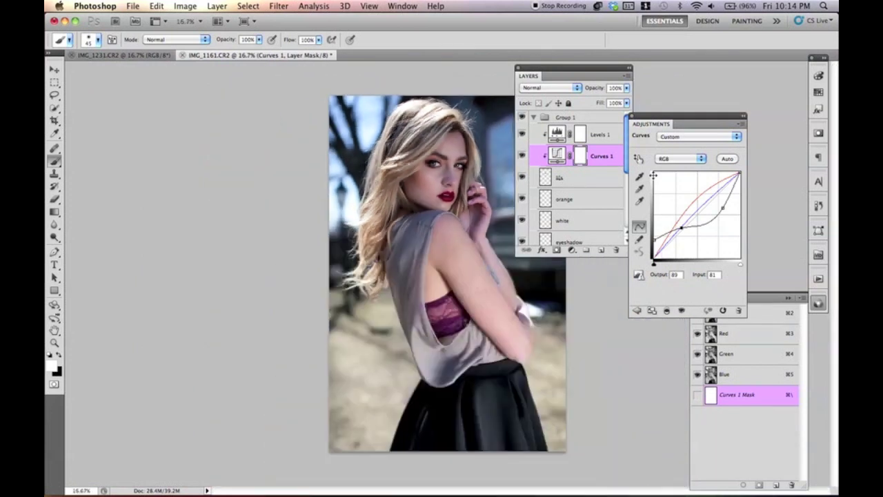
key(super+plus)
key(super+plus)
key(super+plus)
drag(453, 120, 398, 395)
Set the lip colour layer's opacity to 21% and toggle Group 1's visibility to compare the makeup before and after.
click(573, 177)
scroll(419, 191, up, 2)
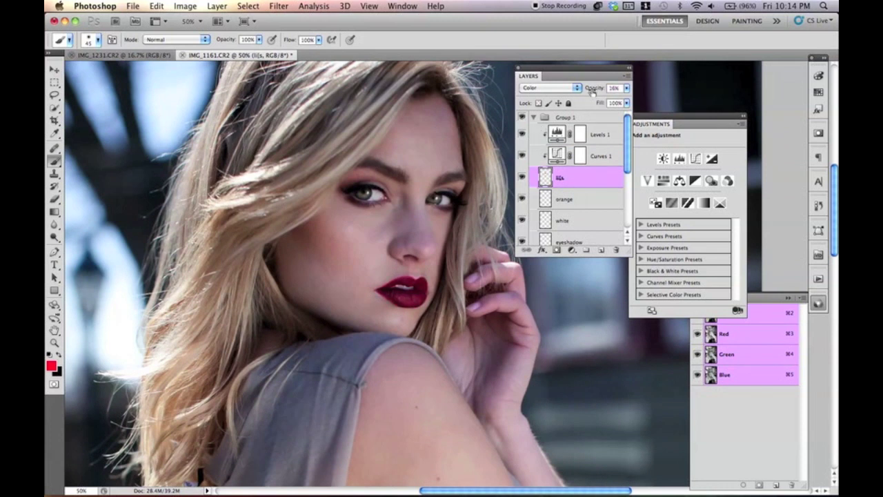
click(522, 118)
click(523, 117)
click(522, 117)
click(522, 117)
key(super+plus)
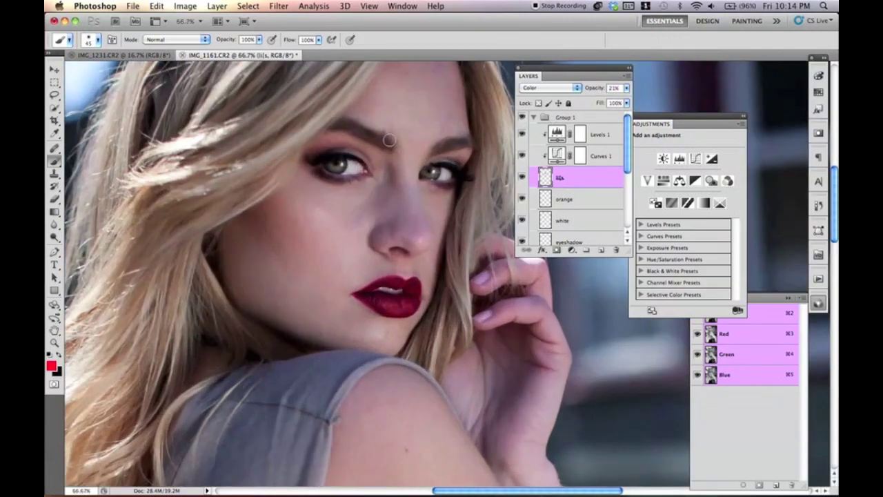
Create a new layer named "eyeshadow color" above Levels 1.
click(580, 201)
click(611, 136)
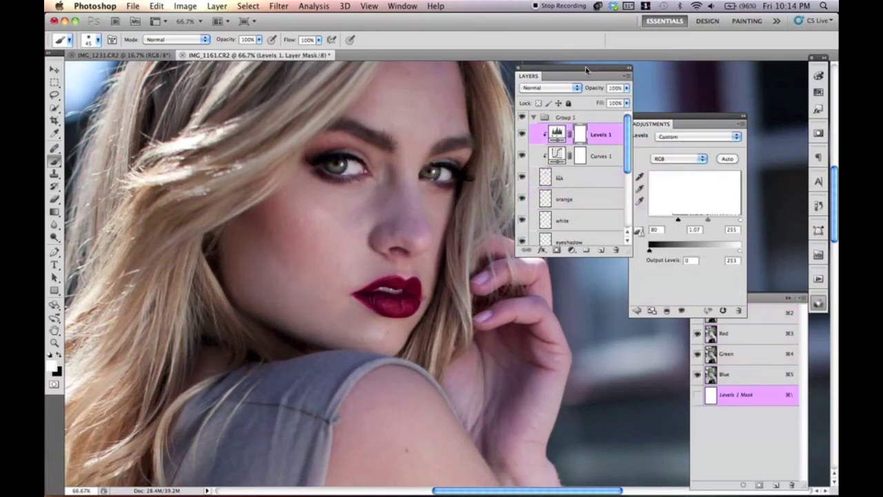
key(super+shift+n)
text(eyeshadow color)
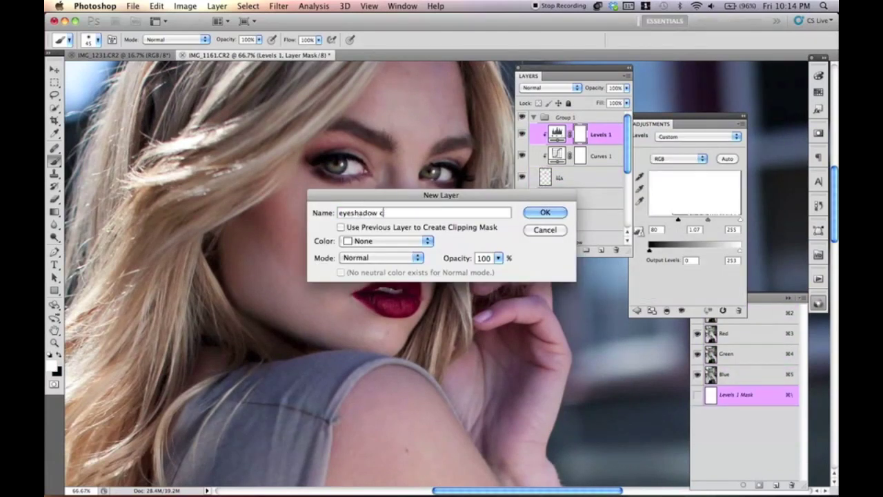
key(Return)
Enlarge the brush to 80 pixels and set the foreground colour to cyan 17c0ea.
key(])
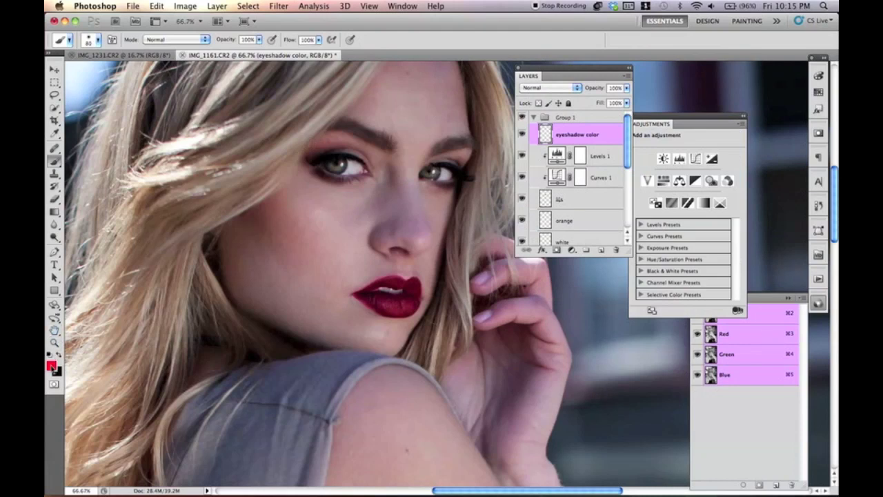
click(53, 367)
click(652, 280)
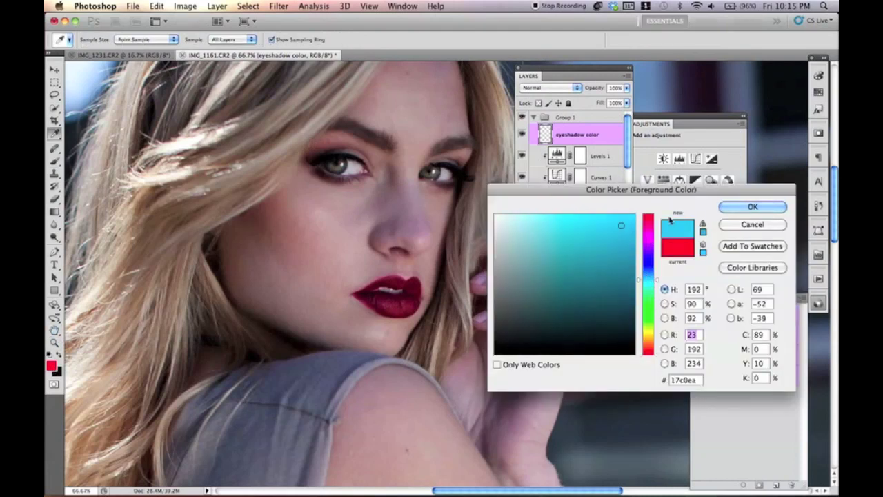
click(753, 207)
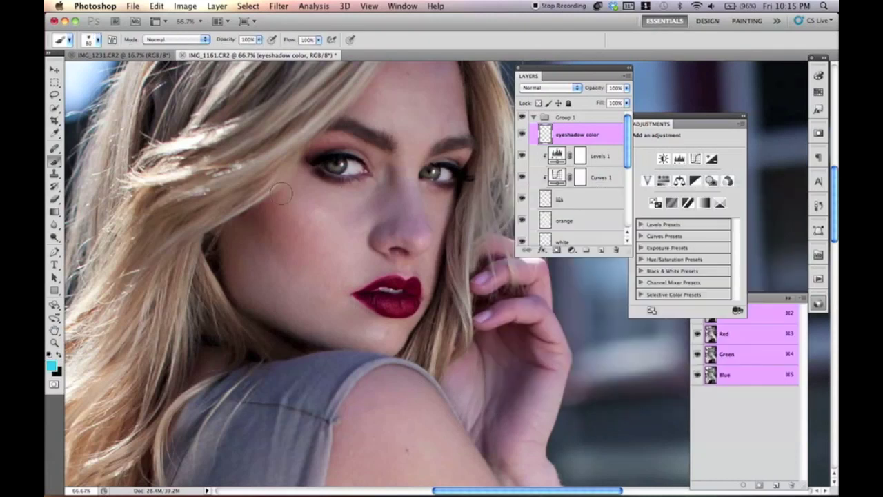
drag(337, 184, 349, 245)
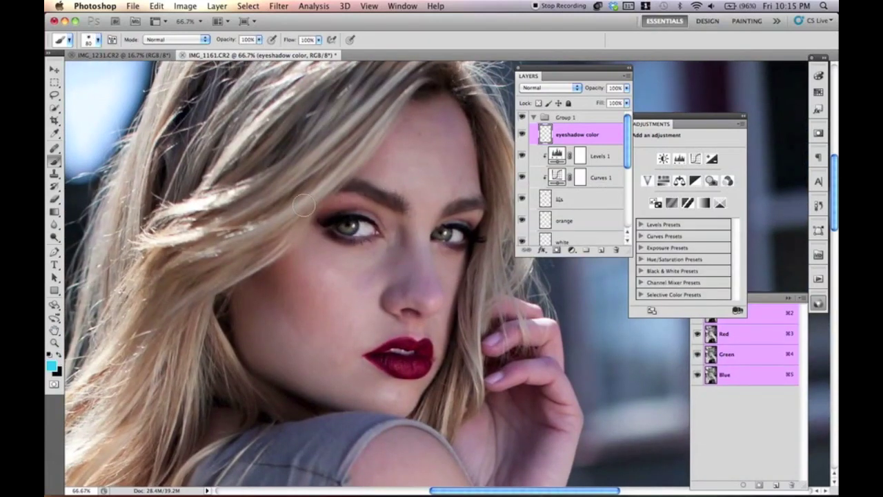
drag(332, 211, 323, 217)
key(super+z)
Set the eyeshadow color layer's blend mode to Color and brush cyan around the nearer eye at 22% brush opacity.
click(564, 89)
click(545, 298)
key(2)
key(2)
mouse_move(332, 207)
mouse_down()
mouse_move(326, 217)
mouse_move(342, 214)
mouse_move(329, 211)
mouse_move(328, 231)
mouse_move(357, 239)
mouse_up()
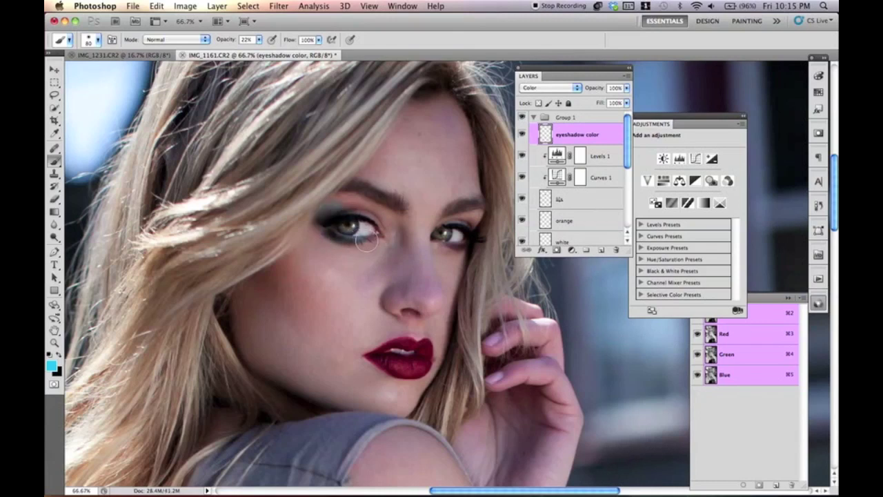
Build up the cyan eyeshadow on the upper and lower lids of both eyes.
key(super+equal)
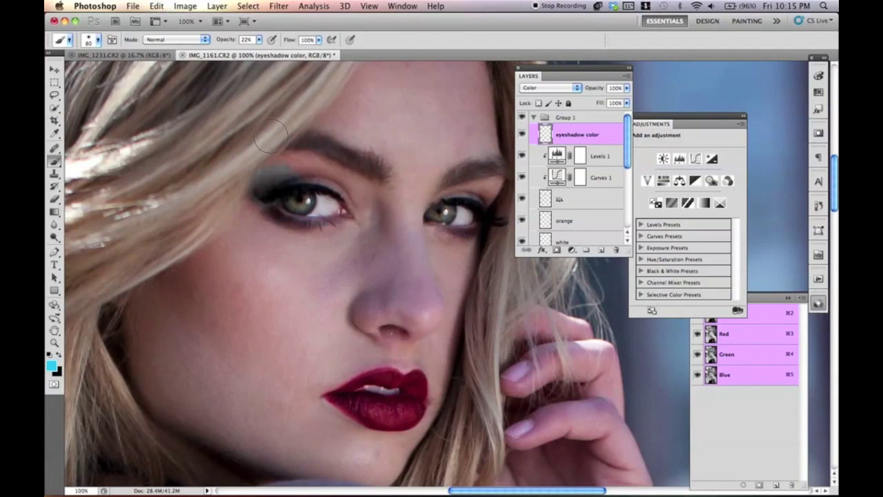
mouse_move(276, 213)
mouse_down()
mouse_move(275, 211)
mouse_move(321, 225)
mouse_up()
mouse_move(471, 237)
mouse_down()
mouse_move(451, 228)
mouse_move(464, 233)
mouse_up()
mouse_move(494, 173)
mouse_down()
mouse_move(495, 196)
mouse_move(483, 201)
mouse_up()
mouse_move(292, 179)
mouse_down()
mouse_move(272, 182)
mouse_move(262, 204)
mouse_move(310, 189)
mouse_move(298, 178)
mouse_move(312, 179)
mouse_up()
Blend more cyan around the nearer eye at 11% brush opacity and reduce the eyeshadow color layer's opacity to 50%.
key(1)
key(1)
drag(298, 223, 325, 226)
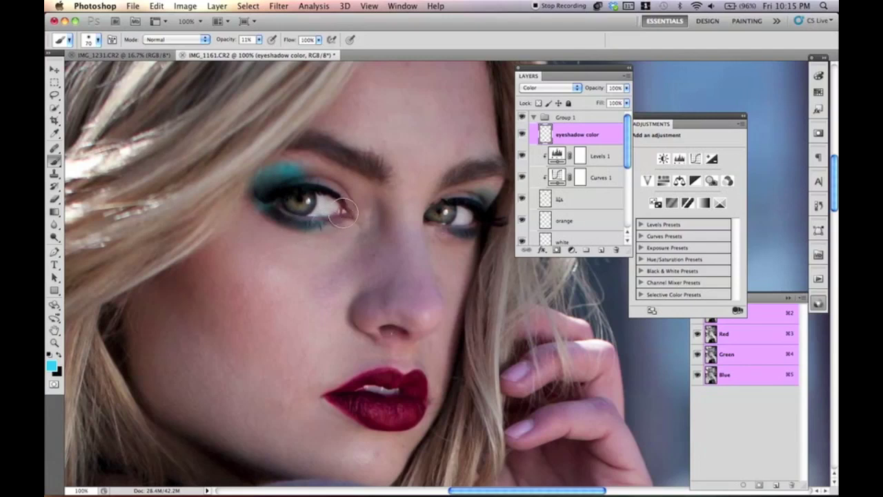
drag(316, 170, 305, 180)
key(super+minus)
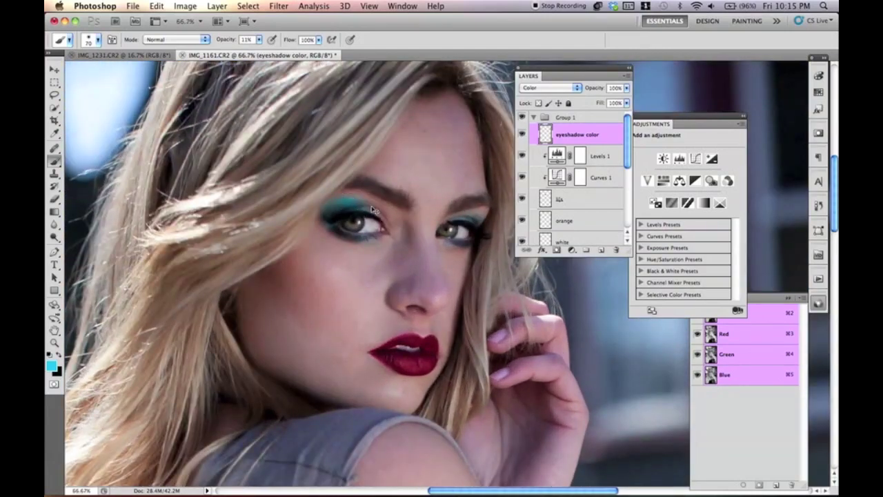
key(super+equal)
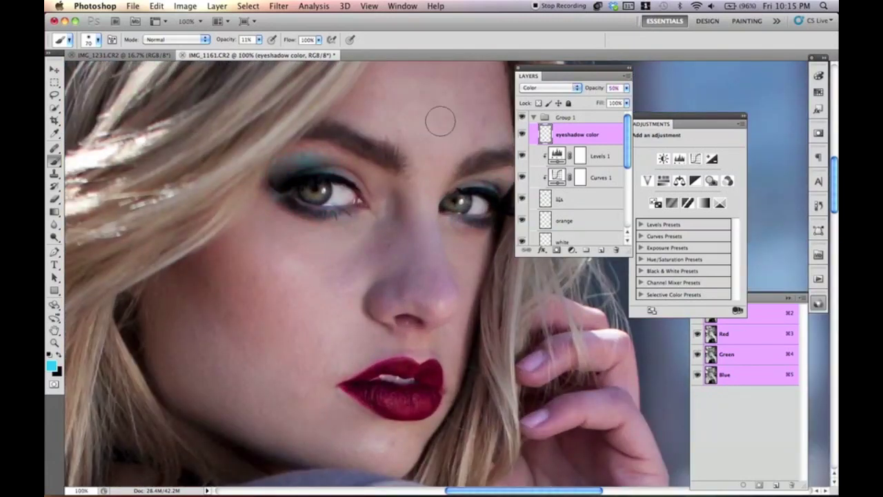
Create a new layer named "color" above the eyeshadow layer and set its blend mode to Soft Light.
key(super+shift+n)
text(color)
key(Return)
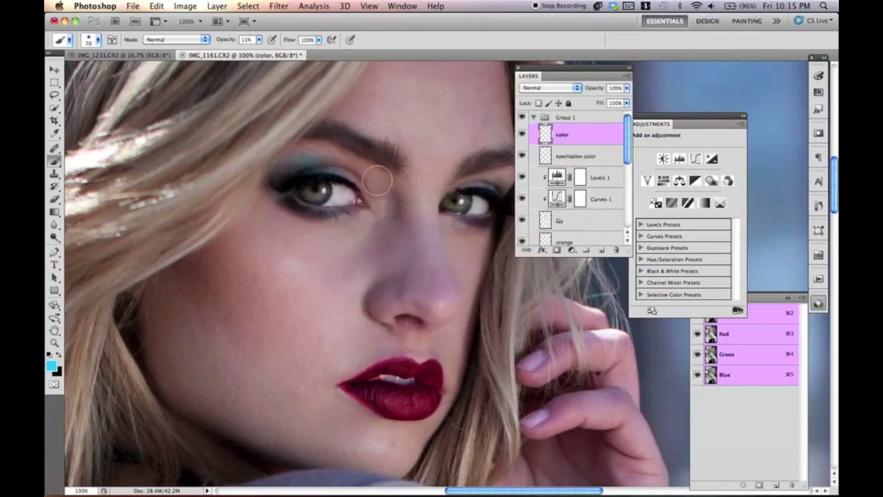
click(568, 87)
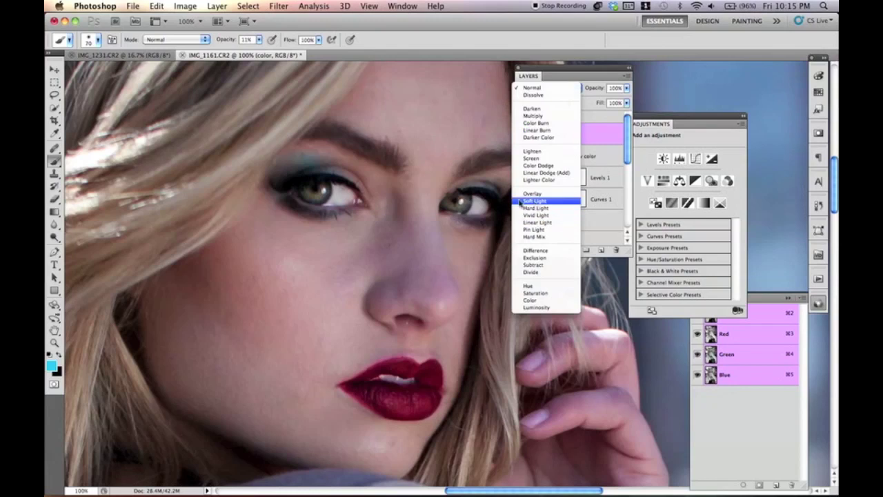
click(541, 203)
Darken the upper and lower lids of both eyes with black at 11% brush opacity on the color layer.
mouse_move(276, 181)
mouse_down()
mouse_move(306, 158)
mouse_move(303, 169)
mouse_up()
mouse_move(273, 220)
mouse_down()
mouse_move(293, 213)
mouse_move(277, 198)
mouse_move(311, 214)
mouse_up()
drag(465, 224, 493, 226)
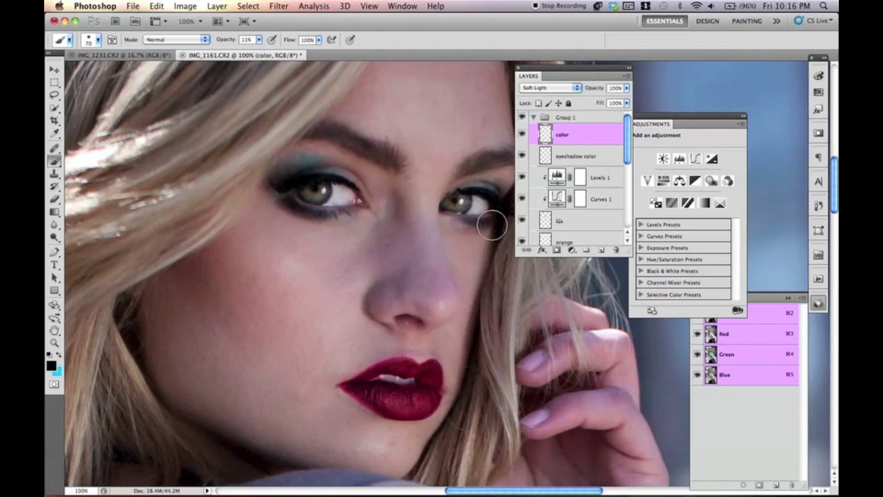
mouse_move(477, 187)
mouse_down()
mouse_move(496, 197)
mouse_move(479, 194)
mouse_up()
key(super+minus)
key(super+minus)
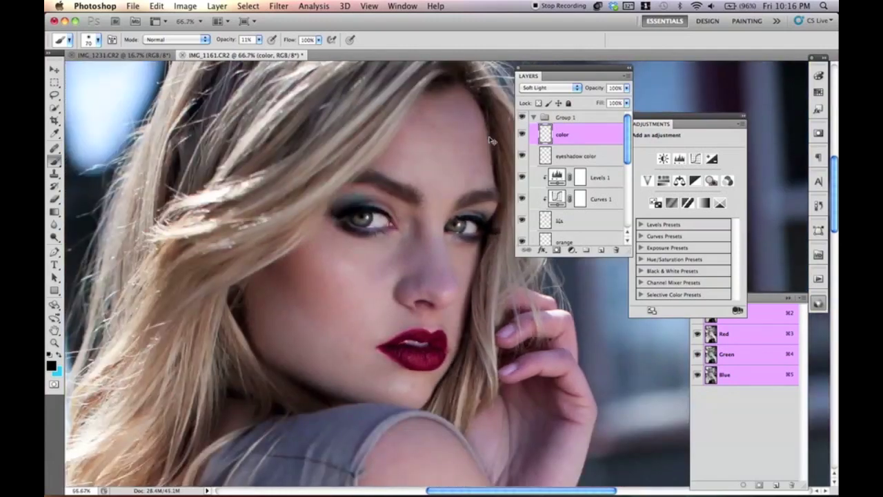
Brush more cyan over the nearer eye's upper lid on the eyeshadow color layer and reduce the brush size to 60 pixels.
key(super+plus)
click(575, 157)
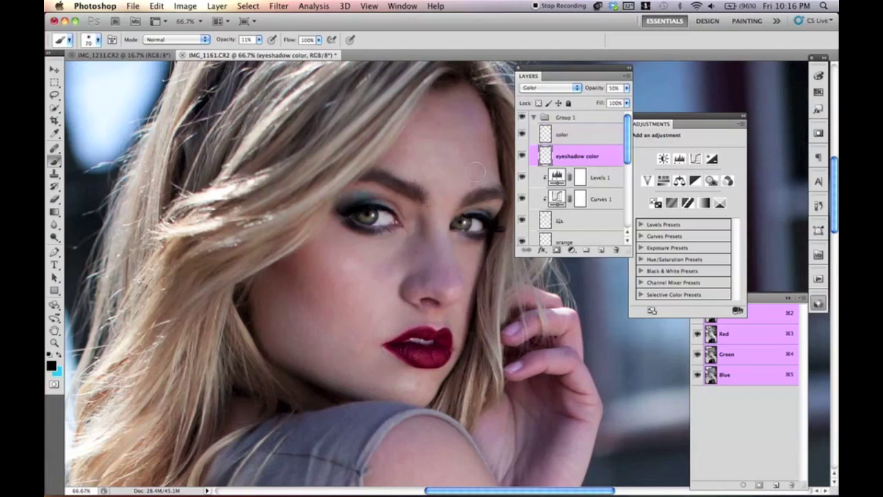
key(x)
mouse_move(382, 186)
mouse_down()
mouse_move(351, 203)
mouse_move(348, 223)
mouse_move(343, 219)
mouse_up()
key(bracketleft)
key(bracketleft)
key(bracketleft)
key(super+plus)
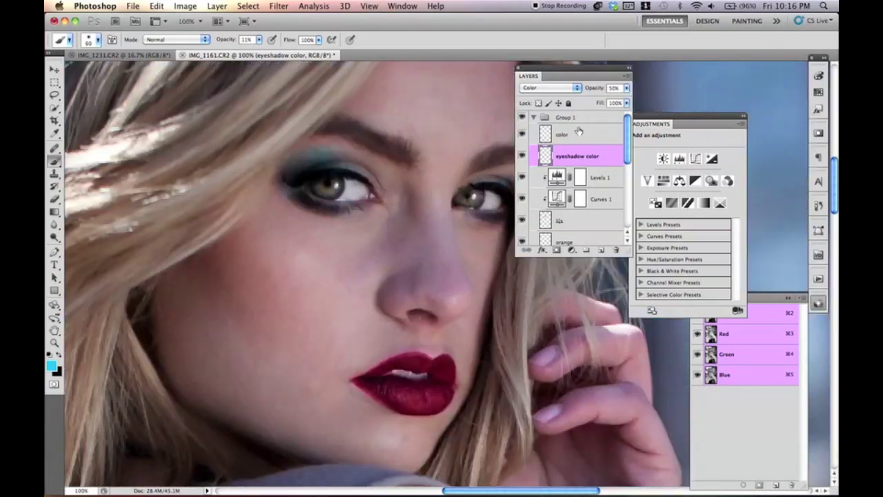
Create a new layer and place it directly beneath the eyeshadow color layer.
key(5)
scroll(369, 205, right, 5)
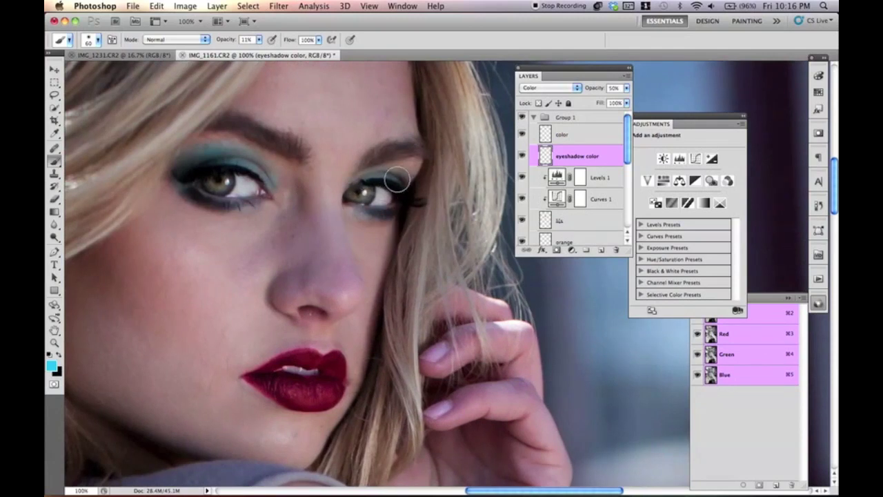
drag(236, 212, 314, 247)
key(shift+super+n)
key(Return)
drag(568, 152, 564, 181)
key(bracketright)
key(bracketright)
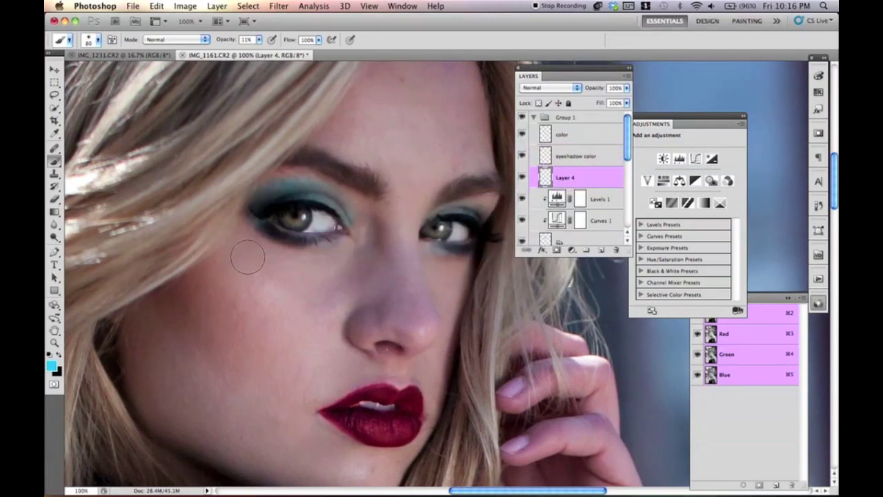
Set the new layer's blend mode to Overlay and prepare a white brush at 80 pixels.
key(d)
click(566, 91)
click(542, 191)
key(bracketright)
key(bracketright)
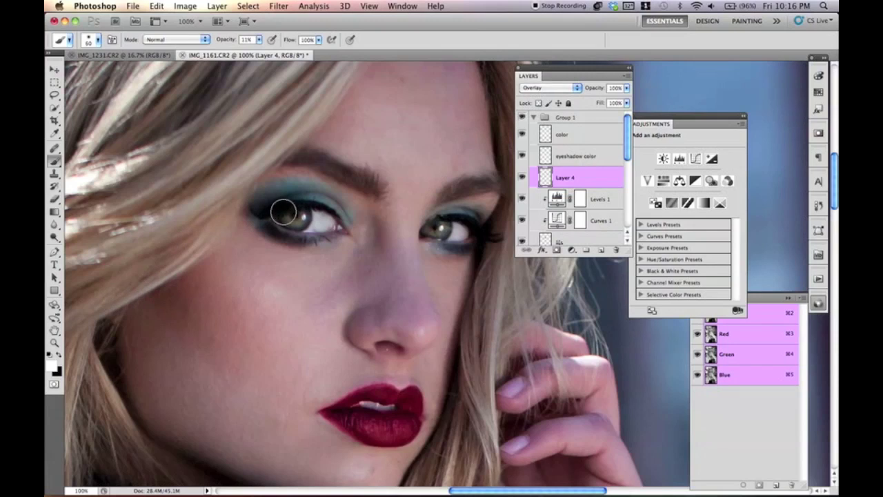
Lower the eyeshadow color layer's opacity to about 41% and move the Overlay layer directly above it.
click(577, 156)
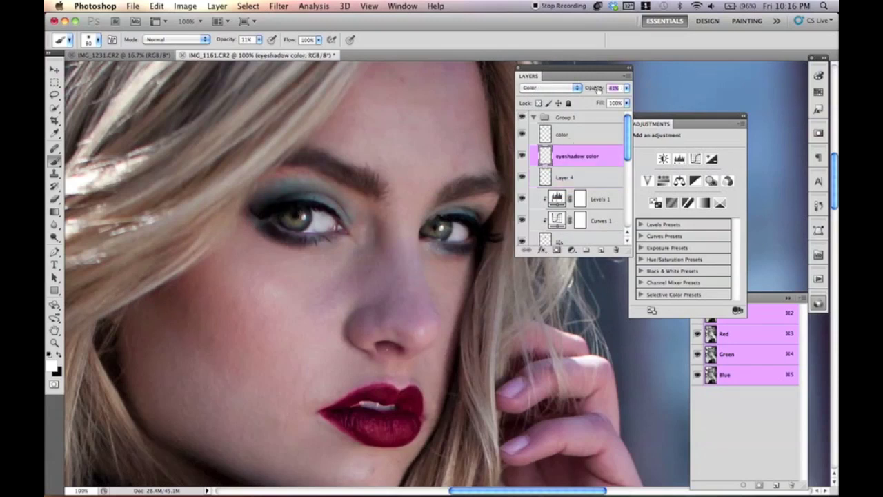
drag(595, 89, 593, 89)
drag(583, 179, 605, 144)
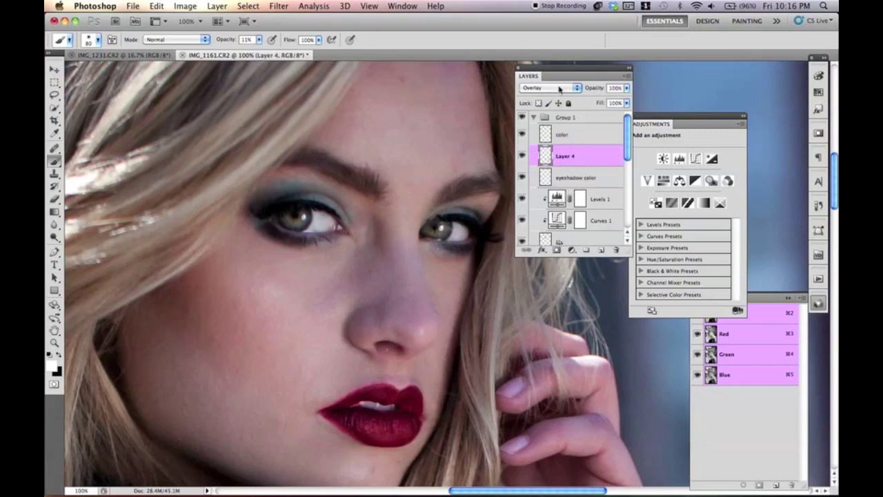
Brush white highlights around both eyes on the Overlay layer at 11% brush opacity.
mouse_move(286, 182)
mouse_down()
mouse_move(258, 204)
mouse_move(305, 189)
mouse_up()
click(349, 215)
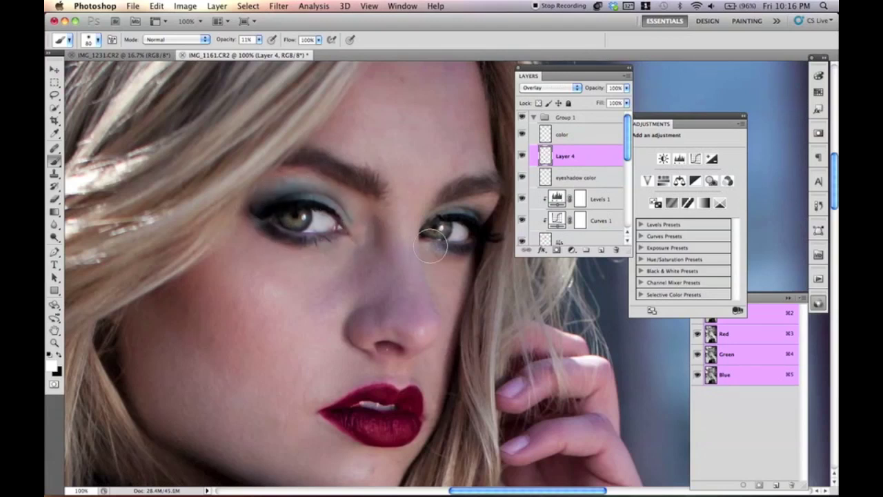
drag(457, 206, 467, 201)
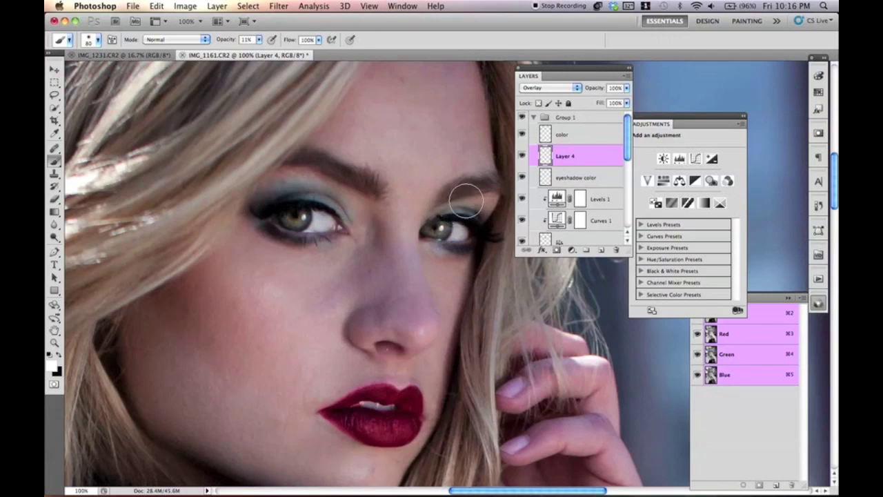
key(super+minus)
key(super+minus)
key(super+plus)
key(super+plus)
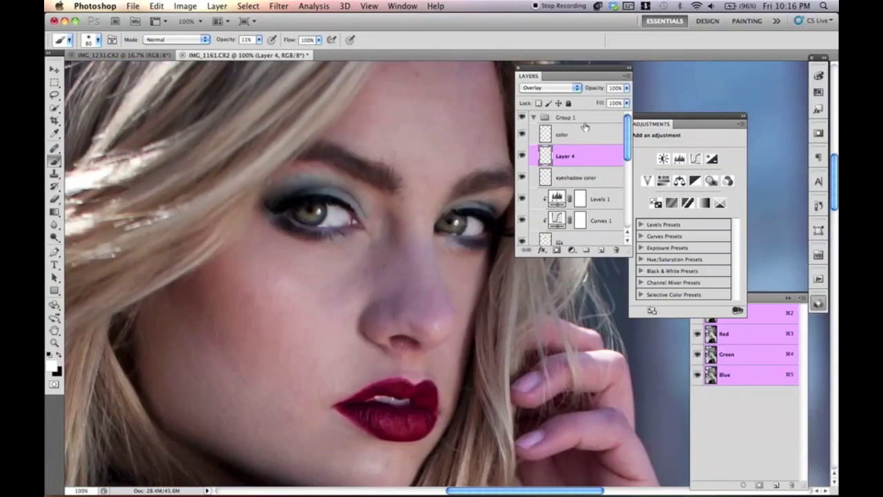
Create a new layer above the color layer, set it to Soft Light, and make black the foreground color.
click(572, 134)
key(super+shift+n)
key(Return)
key(x)
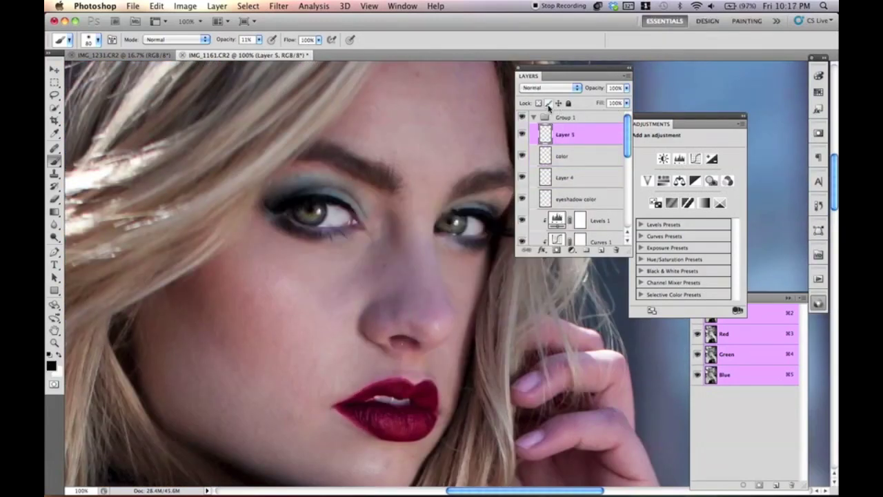
click(550, 89)
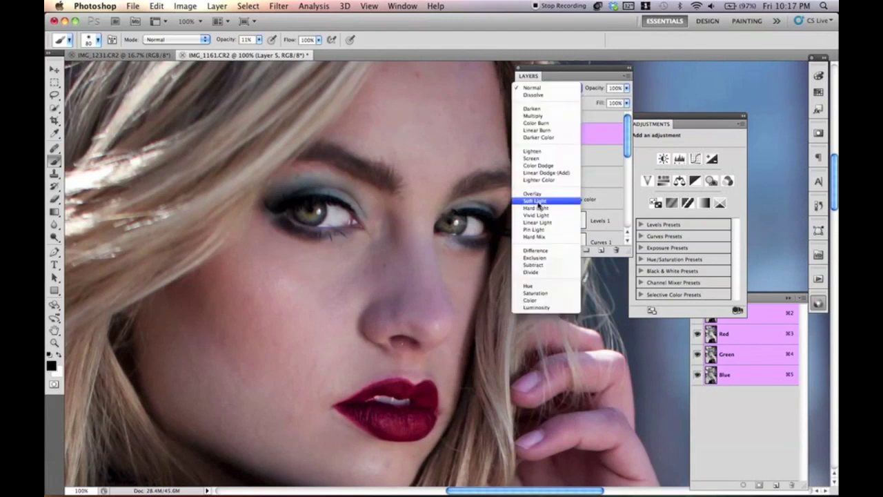
click(538, 202)
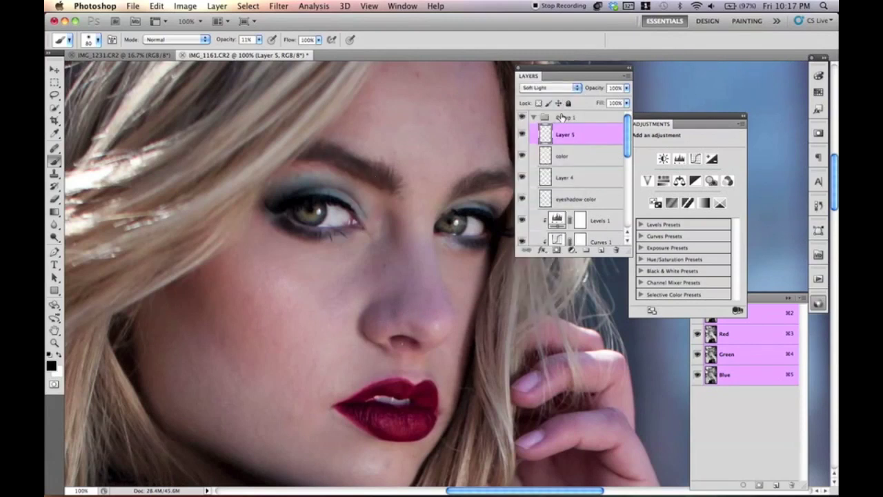
Darken the upper and lower lids of both eyes with black on the new Soft Light layer.
mouse_move(309, 174)
mouse_down()
mouse_move(276, 197)
mouse_move(293, 188)
mouse_up()
mouse_move(290, 229)
mouse_down()
mouse_move(278, 218)
mouse_move(298, 235)
mouse_move(349, 236)
mouse_up()
mouse_move(453, 207)
mouse_down()
mouse_move(488, 207)
mouse_move(453, 238)
mouse_up()
Create another layer on top in Multiply mode and choose mint green (#15e9b5) as the foreground color.
key(super+shift+n)
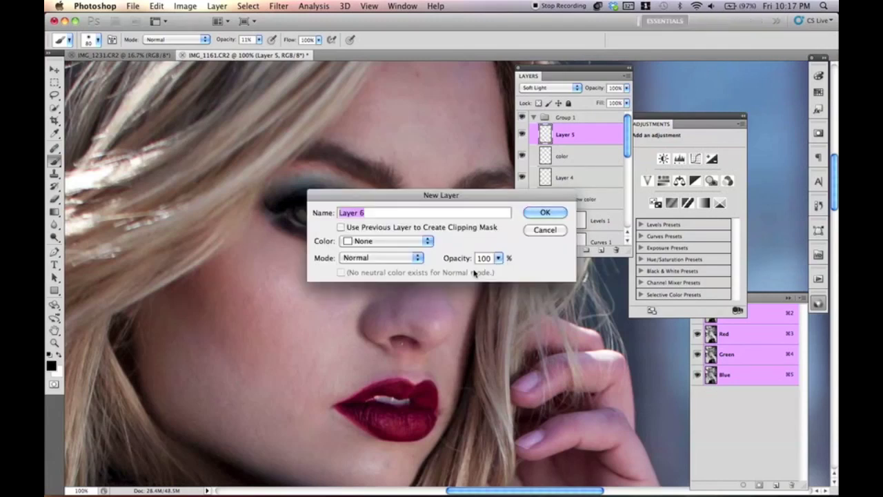
key(Return)
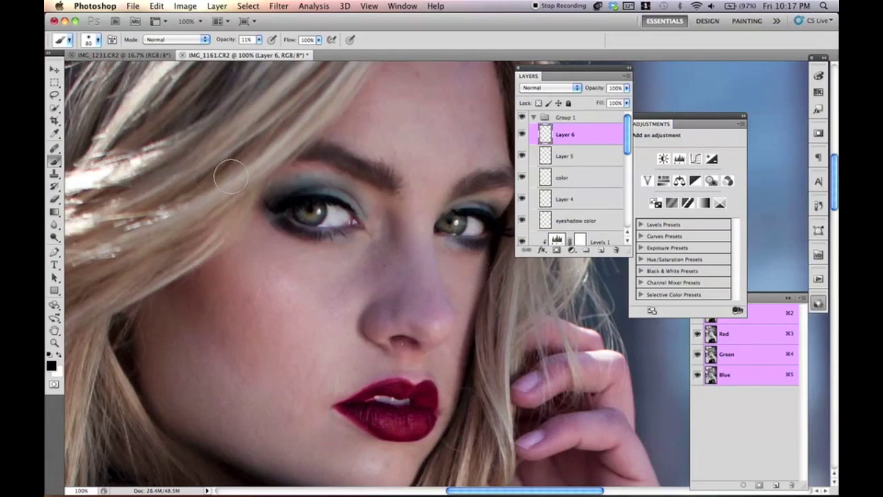
click(51, 366)
click(650, 290)
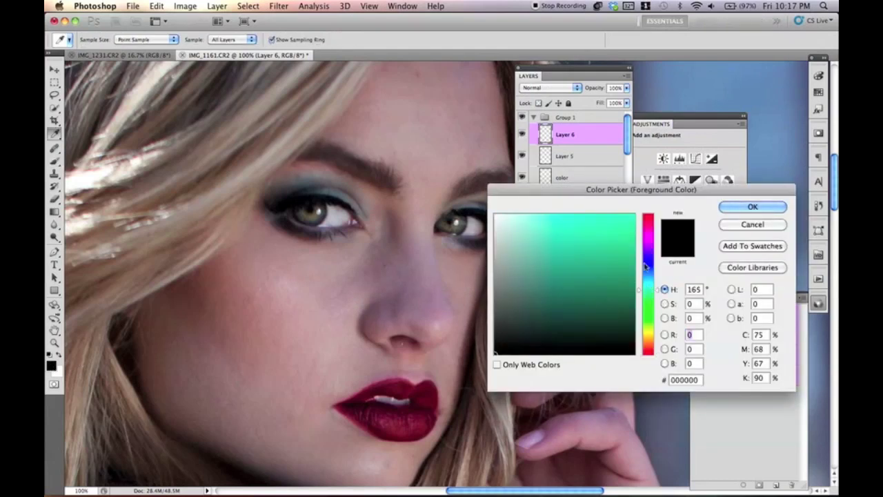
click(622, 226)
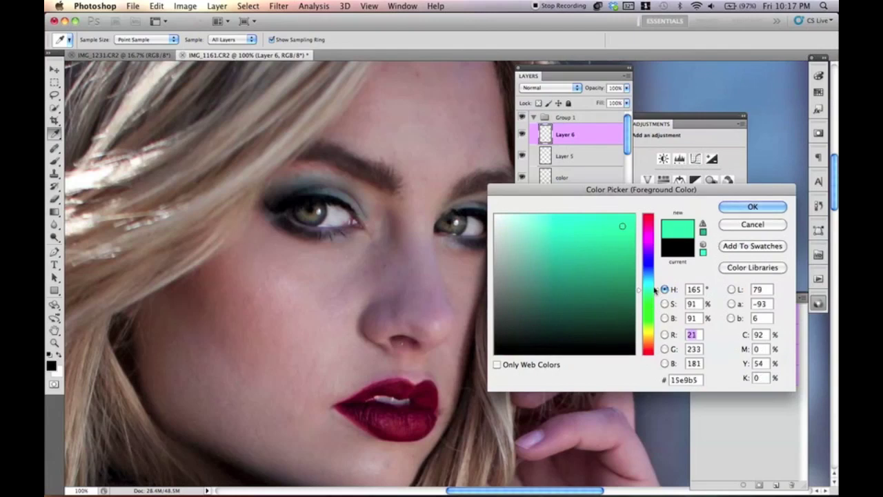
click(752, 207)
click(560, 88)
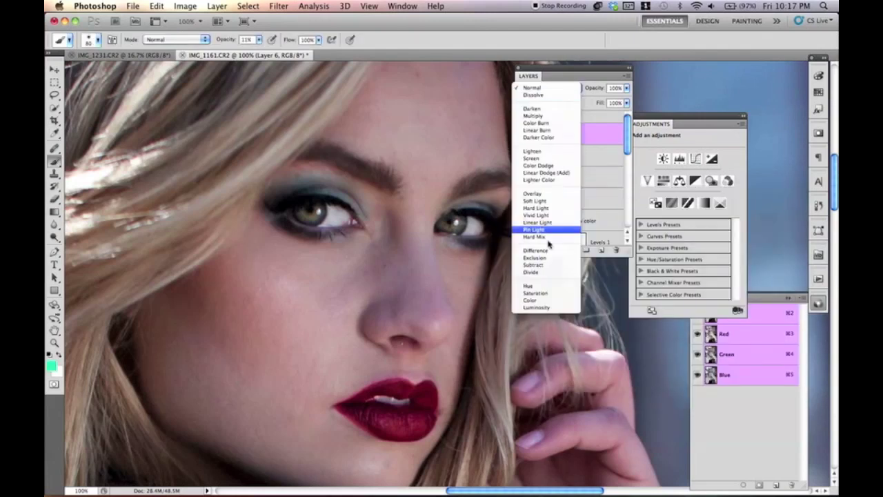
click(554, 116)
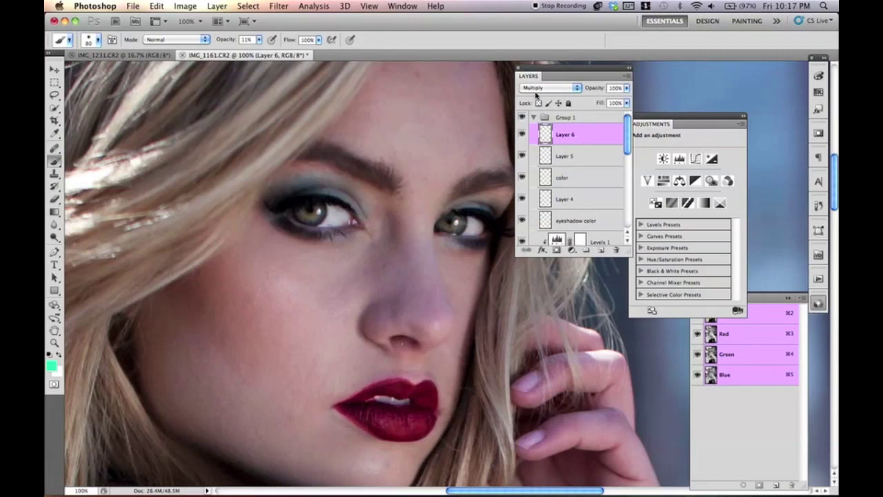
Brush mint green over the upper lids of both eyes on the Multiply layer.
mouse_move(258, 182)
mouse_down()
mouse_move(289, 202)
mouse_move(293, 194)
mouse_move(276, 193)
mouse_move(326, 187)
mouse_move(319, 184)
mouse_move(350, 201)
mouse_move(365, 235)
mouse_move(329, 233)
mouse_move(271, 209)
mouse_move(296, 185)
mouse_up()
key(bracketleft)
key(bracketleft)
drag(461, 201, 483, 208)
Paint green along the lower lids and corners of both eyes with a smaller brush.
key(bracketleft)
key(bracketleft)
mouse_move(254, 215)
mouse_down()
mouse_move(278, 219)
mouse_move(316, 241)
mouse_move(363, 234)
mouse_move(285, 224)
mouse_up()
mouse_move(476, 260)
mouse_down()
mouse_move(442, 237)
mouse_move(481, 243)
mouse_up()
drag(433, 232, 446, 239)
mouse_move(323, 232)
mouse_down()
mouse_move(351, 230)
mouse_move(316, 232)
mouse_move(330, 237)
mouse_move(286, 222)
mouse_move(340, 232)
mouse_move(315, 236)
mouse_up()
mouse_move(458, 250)
mouse_down()
mouse_move(451, 240)
mouse_move(469, 246)
mouse_move(452, 238)
mouse_up()
mouse_move(271, 216)
mouse_down()
mouse_move(327, 237)
mouse_move(294, 234)
mouse_move(340, 233)
mouse_up()
mouse_move(474, 252)
mouse_down()
mouse_move(446, 235)
mouse_move(487, 240)
mouse_move(477, 212)
mouse_move(452, 209)
mouse_move(491, 231)
mouse_up()
Blend green at the nearer eye's inner corner and the farther eye's outer corner, enlarging the brush to 80 pixels.
mouse_move(338, 192)
mouse_down()
mouse_move(276, 197)
mouse_move(296, 186)
mouse_move(267, 204)
mouse_move(261, 199)
mouse_move(274, 229)
mouse_move(283, 189)
mouse_move(311, 195)
mouse_move(294, 217)
mouse_move(287, 187)
mouse_move(280, 188)
mouse_move(305, 180)
mouse_move(361, 219)
mouse_up()
key(bracketright)
key(bracketright)
key(bracketright)
mouse_move(495, 217)
mouse_down()
mouse_move(486, 227)
mouse_move(488, 214)
mouse_up()
Reduce the green Multiply layer's opacity to 38%.
key(super+minus)
key(super+minus)
key(super+minus)
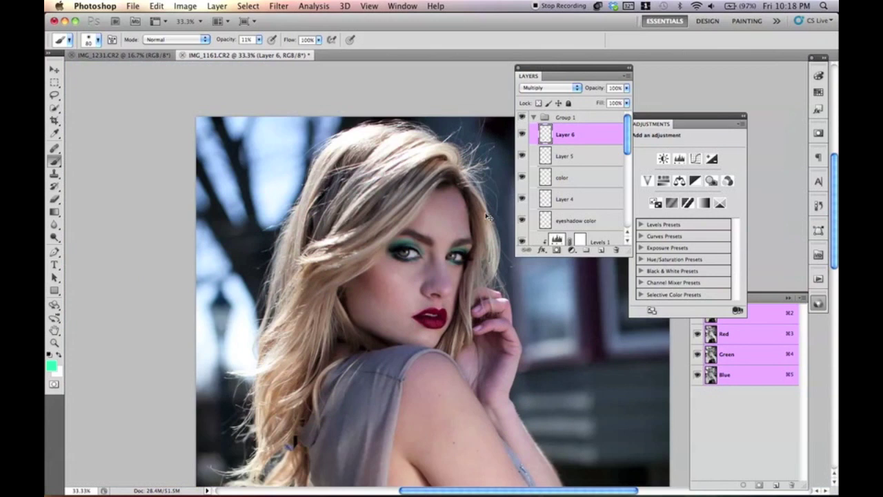
drag(600, 91, 564, 89)
mouse_move(367, 273)
mouse_down()
mouse_move(278, 200)
mouse_move(307, 238)
mouse_up()
key(super+equal)
drag(599, 94, 594, 88)
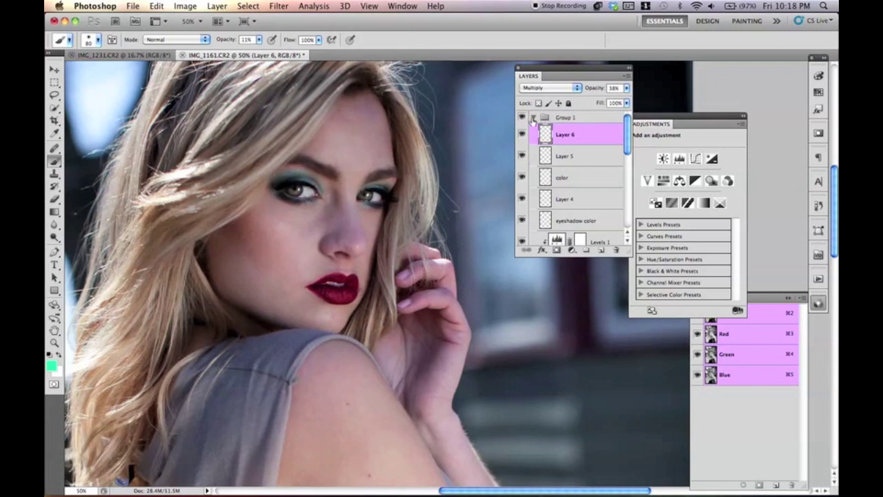
Compare the portrait with and without the makeup by toggling the visibility of Group 1.
click(533, 119)
click(522, 117)
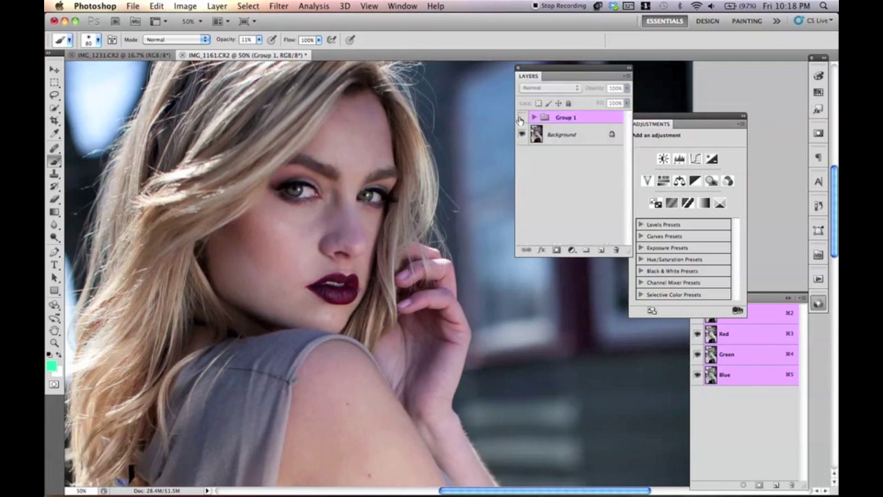
click(522, 118)
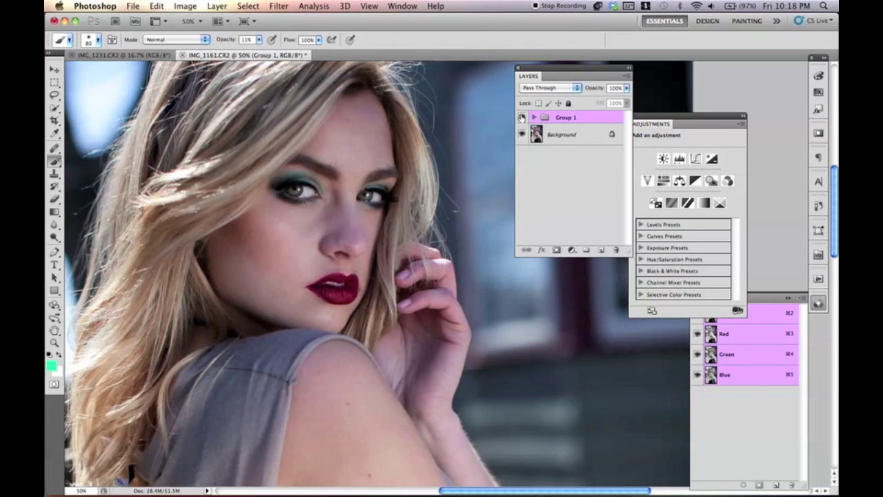
click(521, 118)
click(522, 119)
click(521, 118)
click(521, 118)
click(534, 117)
Add a Curves adjustment layer above the green makeup layer and brighten the midtones, raising input 93 to output 109.
click(587, 135)
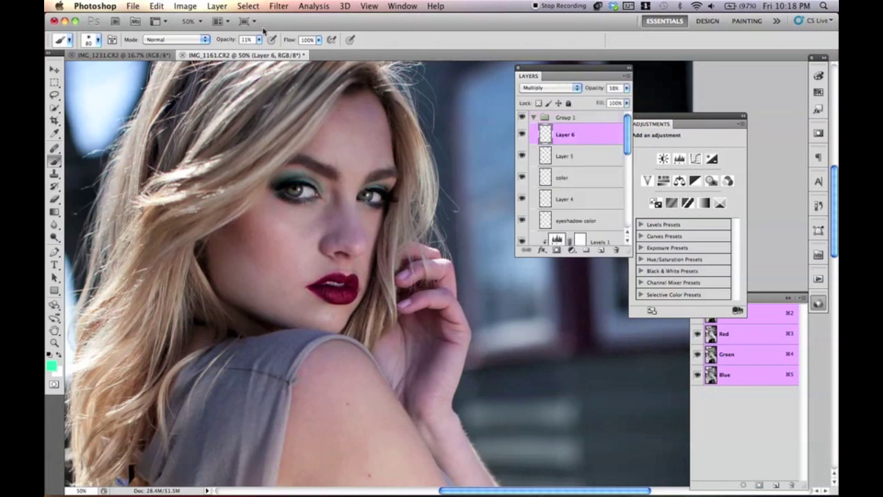
click(217, 5)
mouse_move(304, 115)
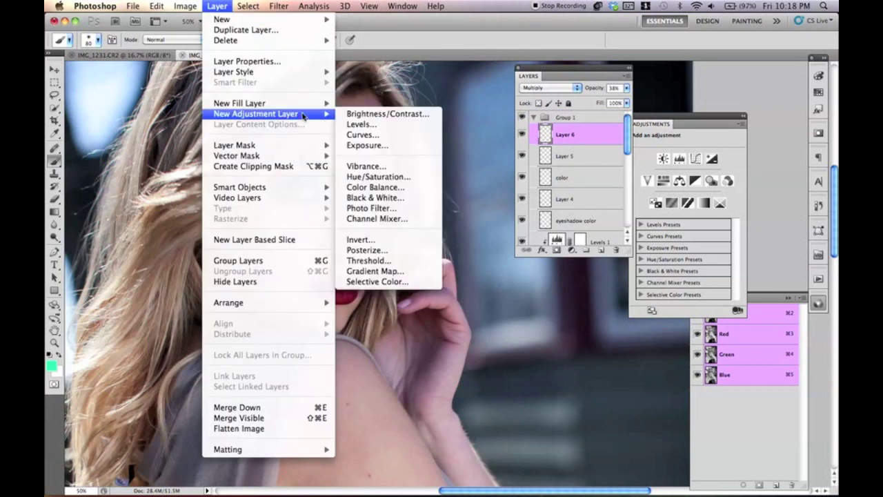
click(385, 136)
click(530, 211)
mouse_move(685, 228)
mouse_down()
mouse_move(699, 200)
mouse_move(685, 221)
mouse_up()
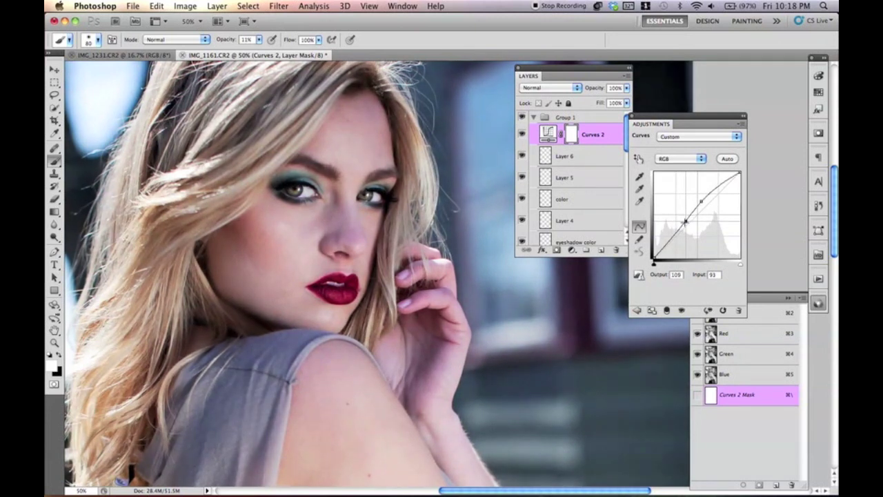
click(577, 159)
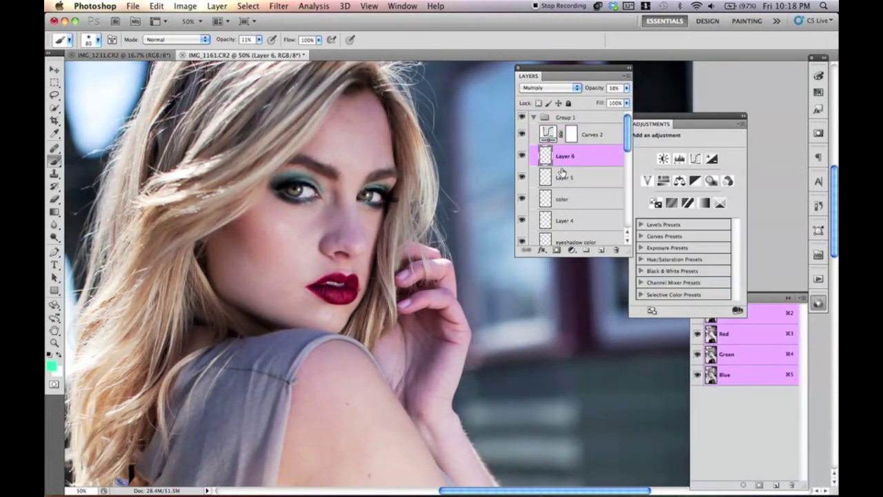
Examine the finished makeup in the whole portrait and close up on the face.
key(super+minus)
key(super+minus)
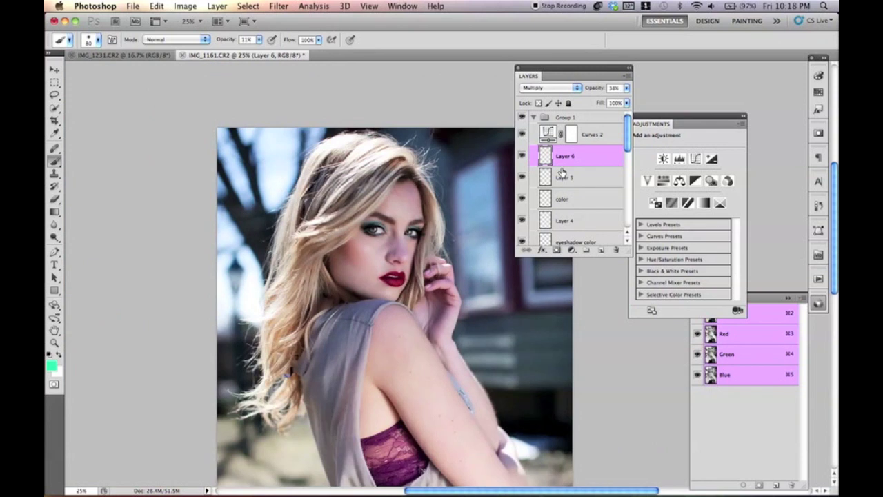
key(super+plus)
drag(294, 166, 337, 199)
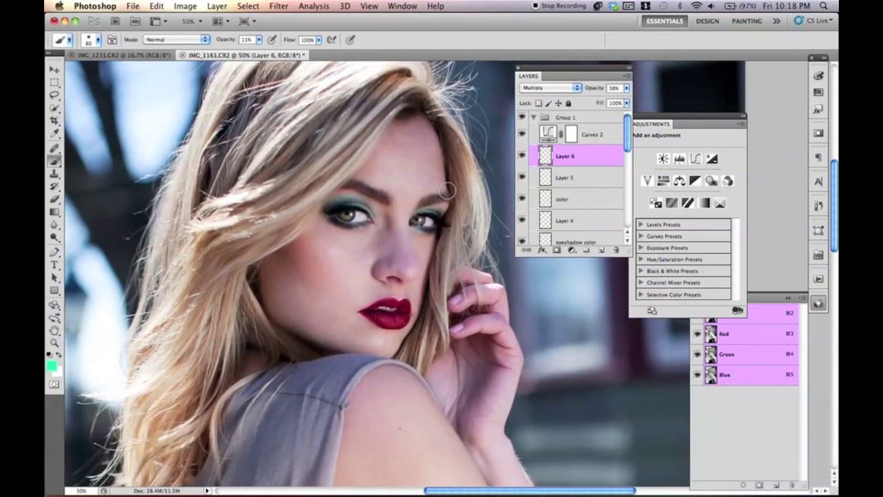
mouse_move(354, 220)
mouse_down()
mouse_move(399, 174)
mouse_move(367, 186)
mouse_up()
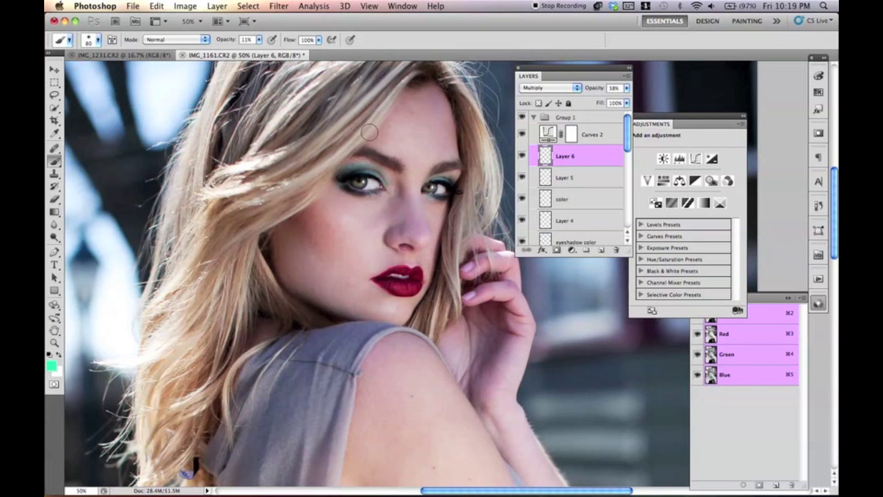
drag(287, 179, 291, 216)
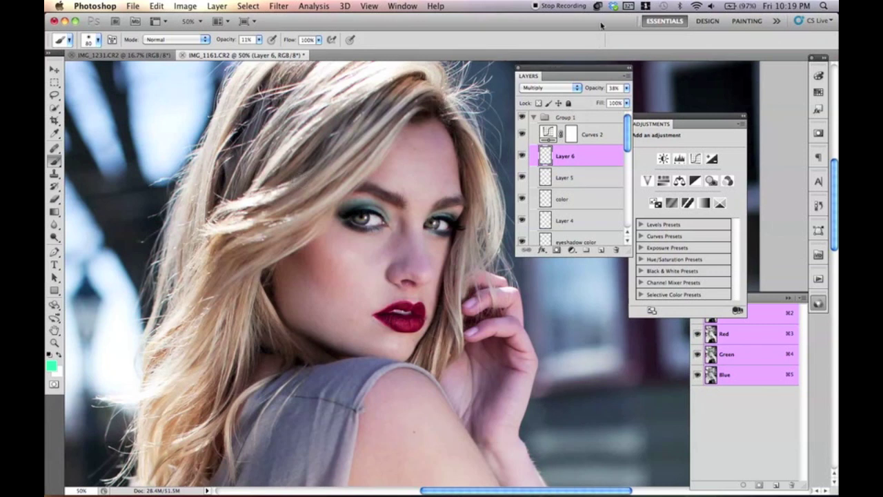
Reposition the floating Layers panel alongside the Adjustments panel.
drag(568, 73, 563, 121)
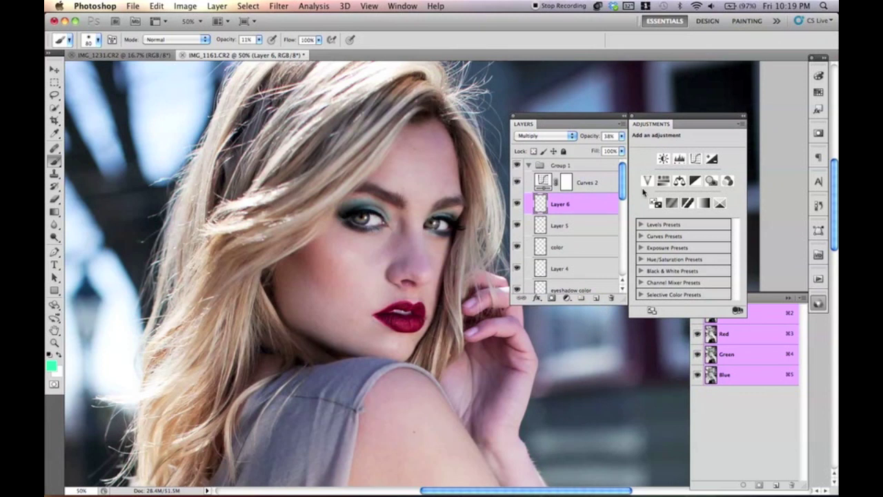
mouse_move(624, 177)
mouse_down()
mouse_move(624, 195)
mouse_move(626, 175)
mouse_up()
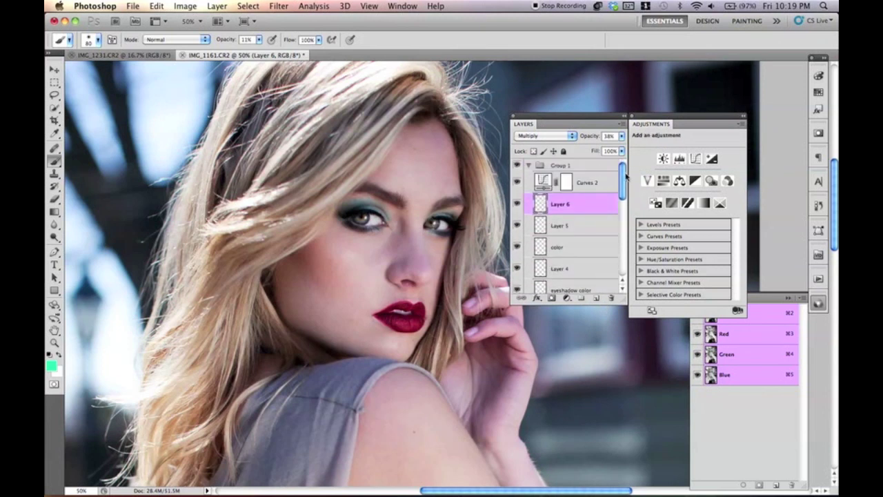